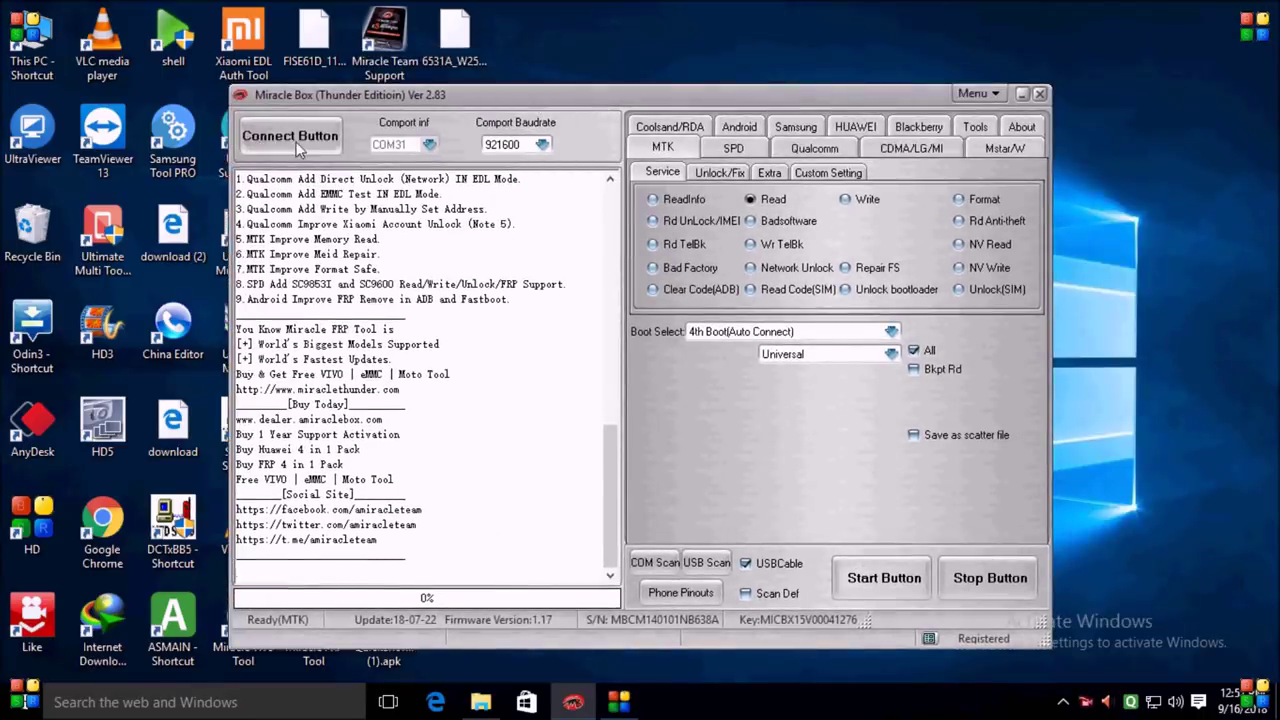
left_click_drag(639, 100, 573, 50)
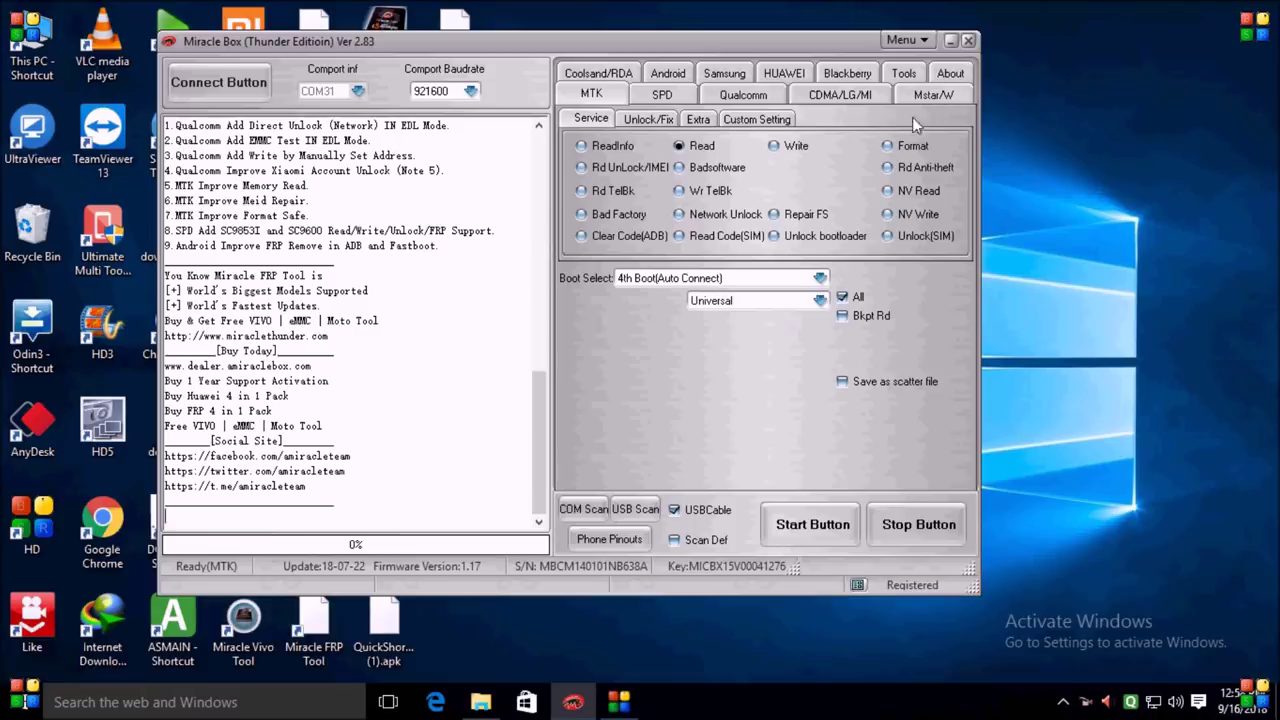
left_click_drag(833, 50, 887, 67)
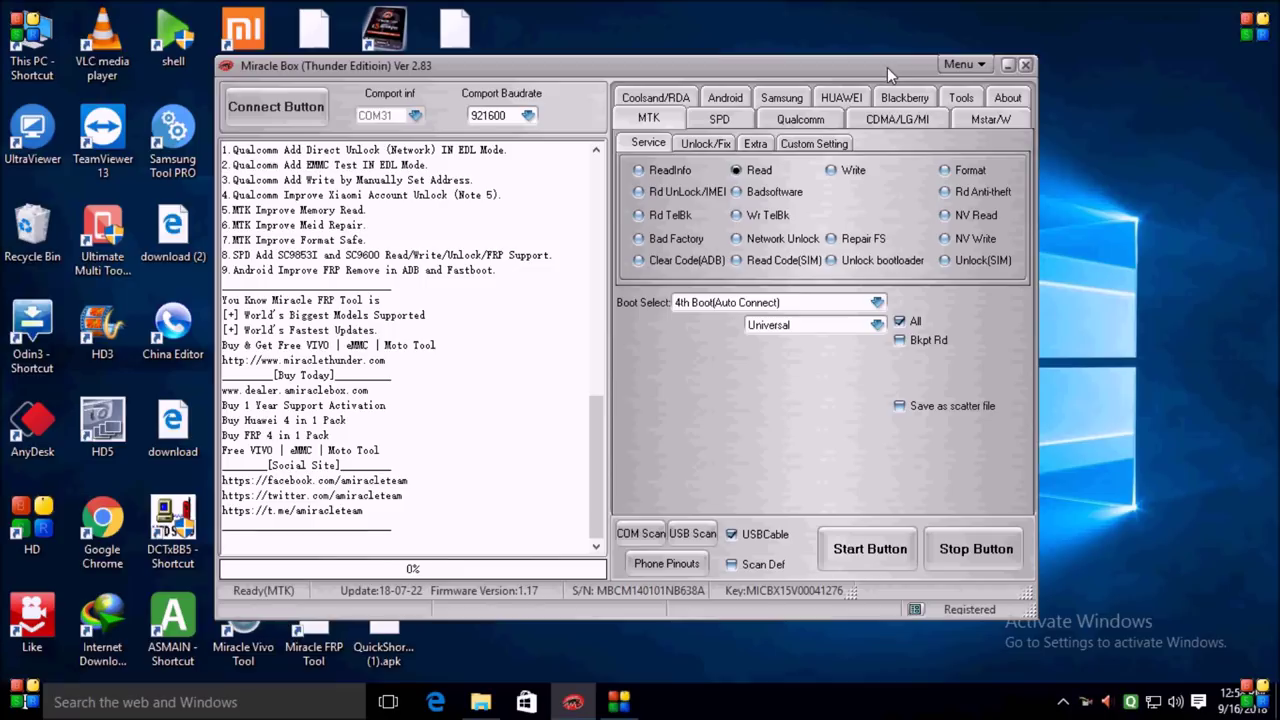
Load the list of downloadable support files and open its Drivers folder.
left_click(1006, 98)
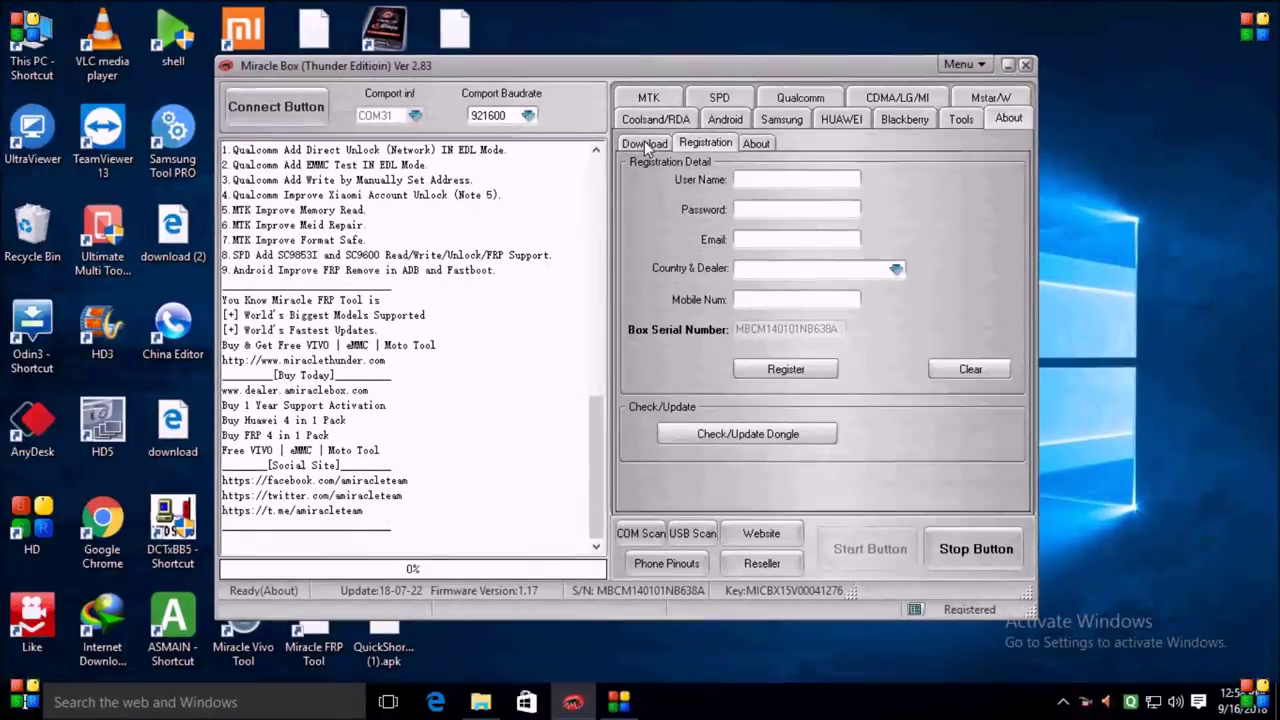
left_click(644, 143)
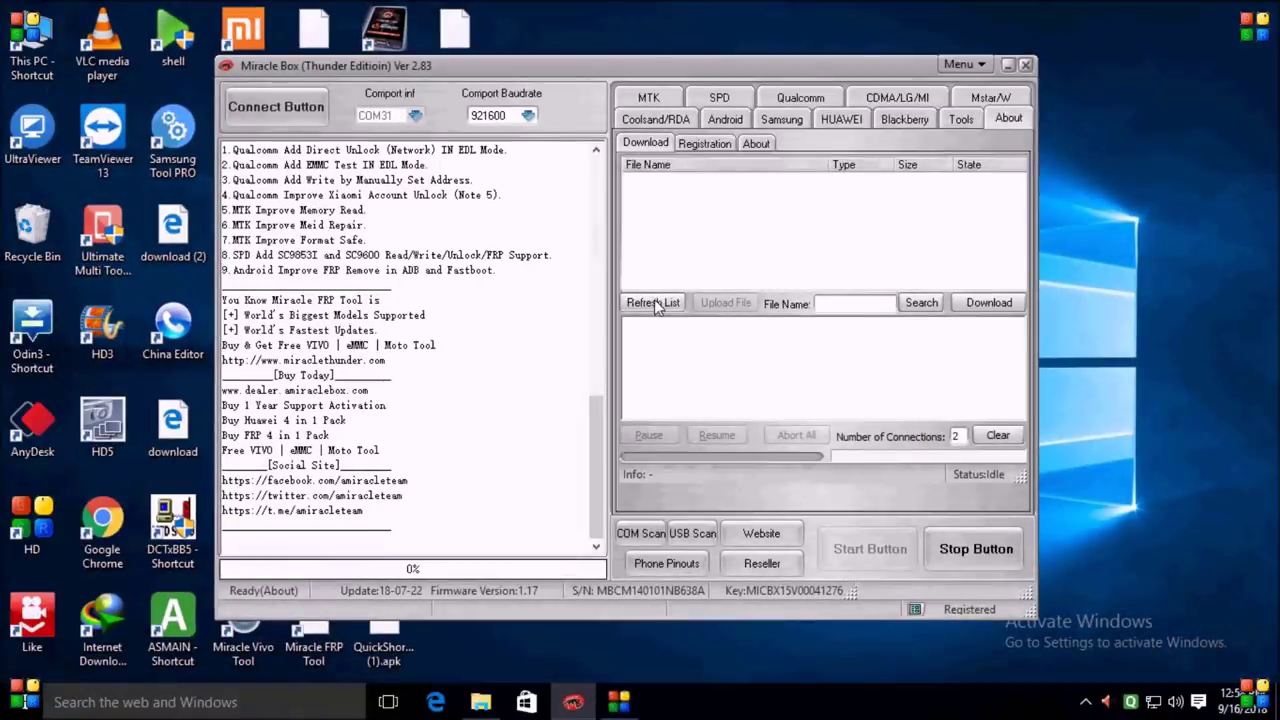
left_click(654, 300)
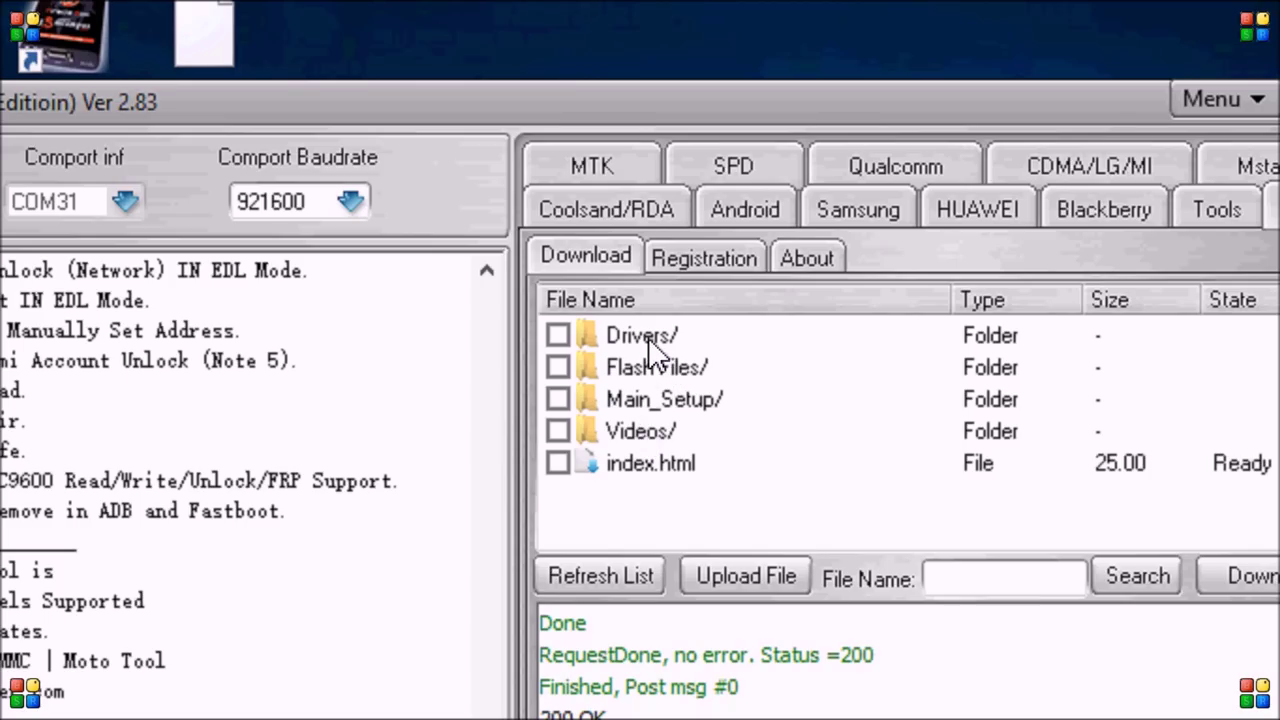
left_click(648, 337)
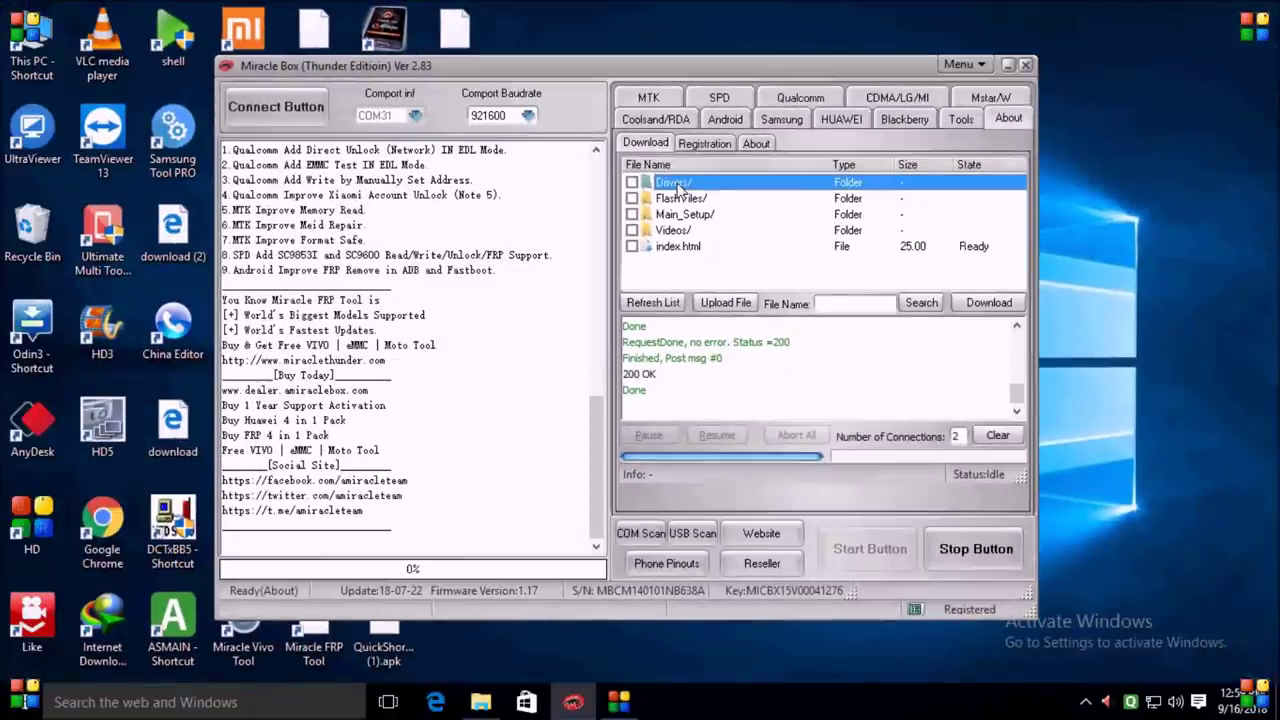
double_click(678, 185)
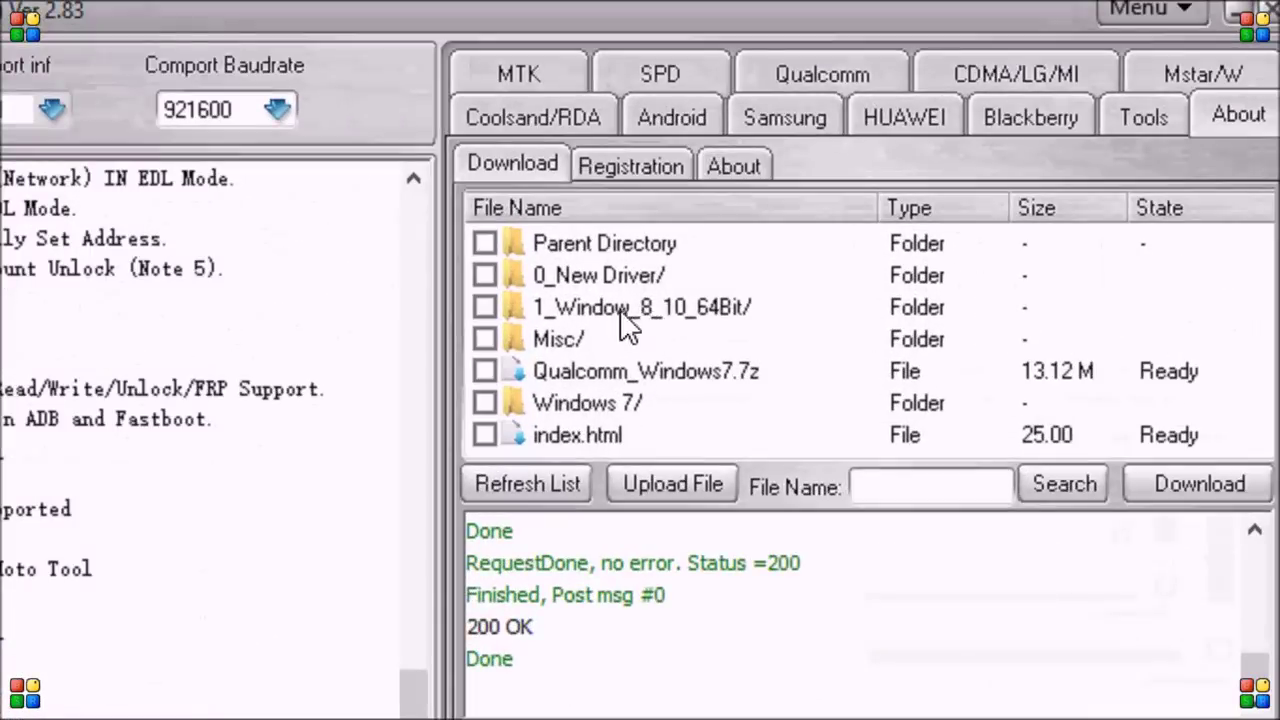
Look over the driver folders and the Qualcomm_Windows7.7z package offered for the different Windows versions.
left_click(710, 214)
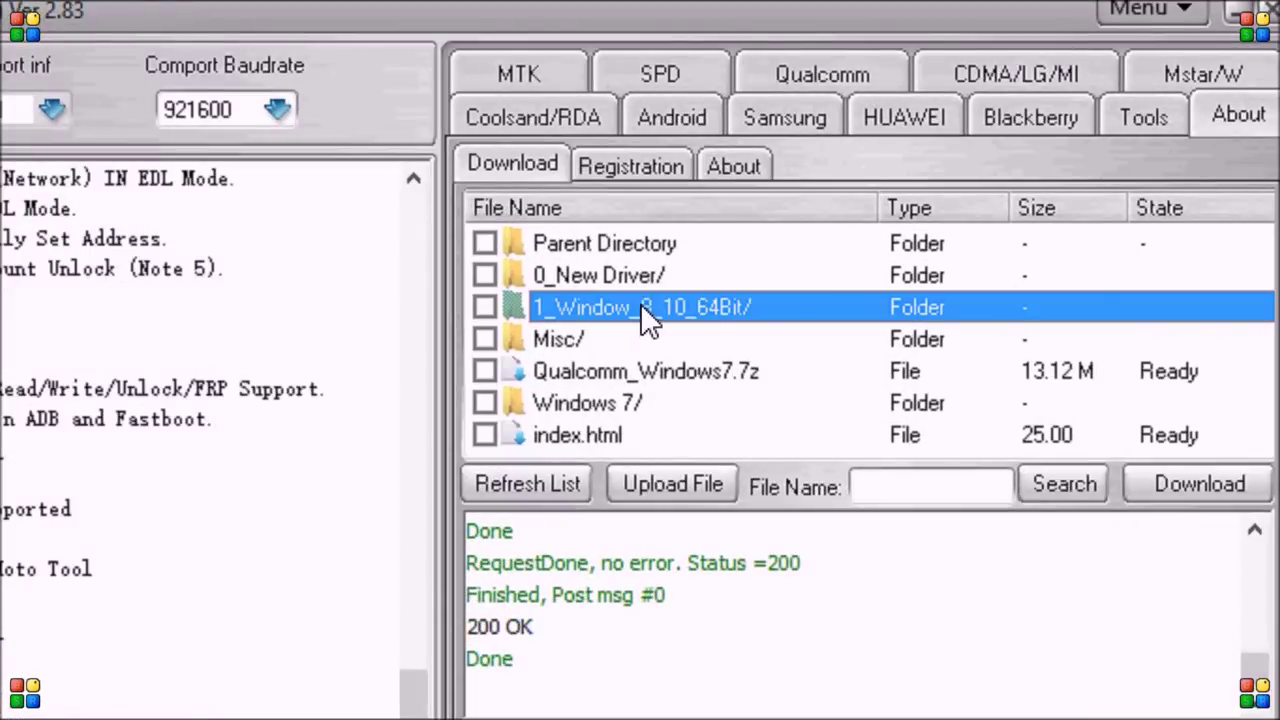
left_click(616, 273)
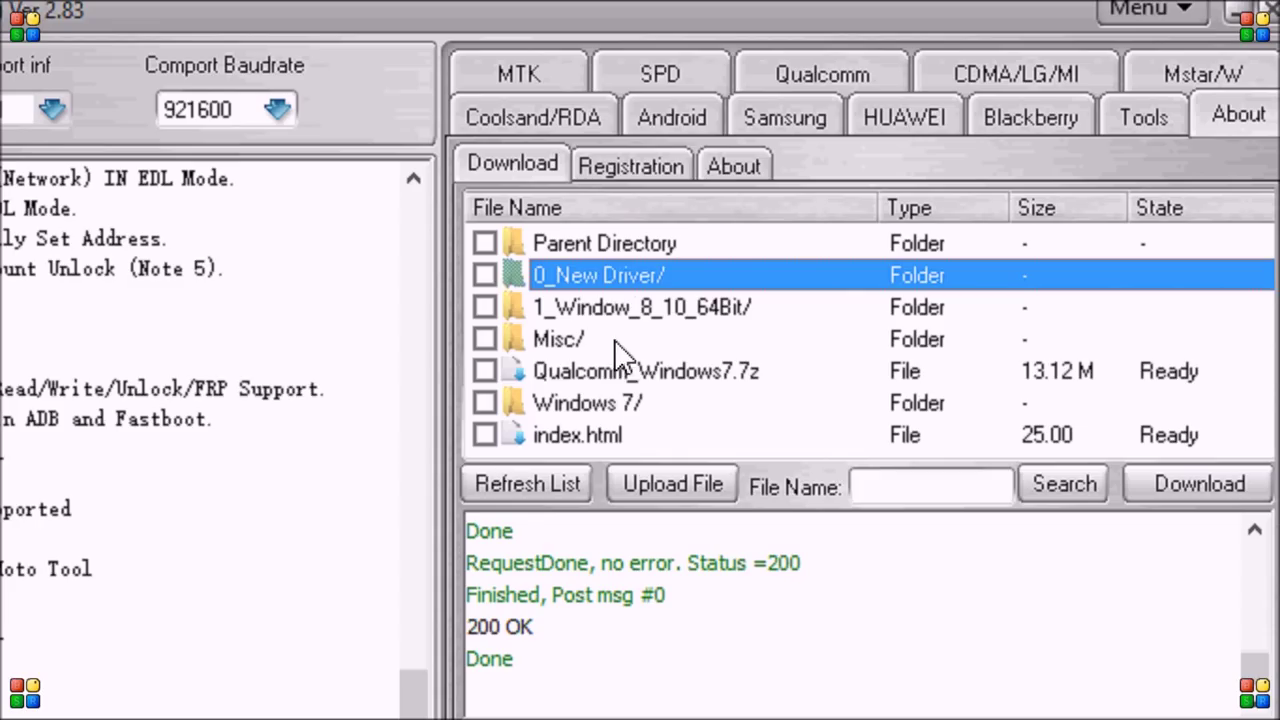
left_click(606, 371)
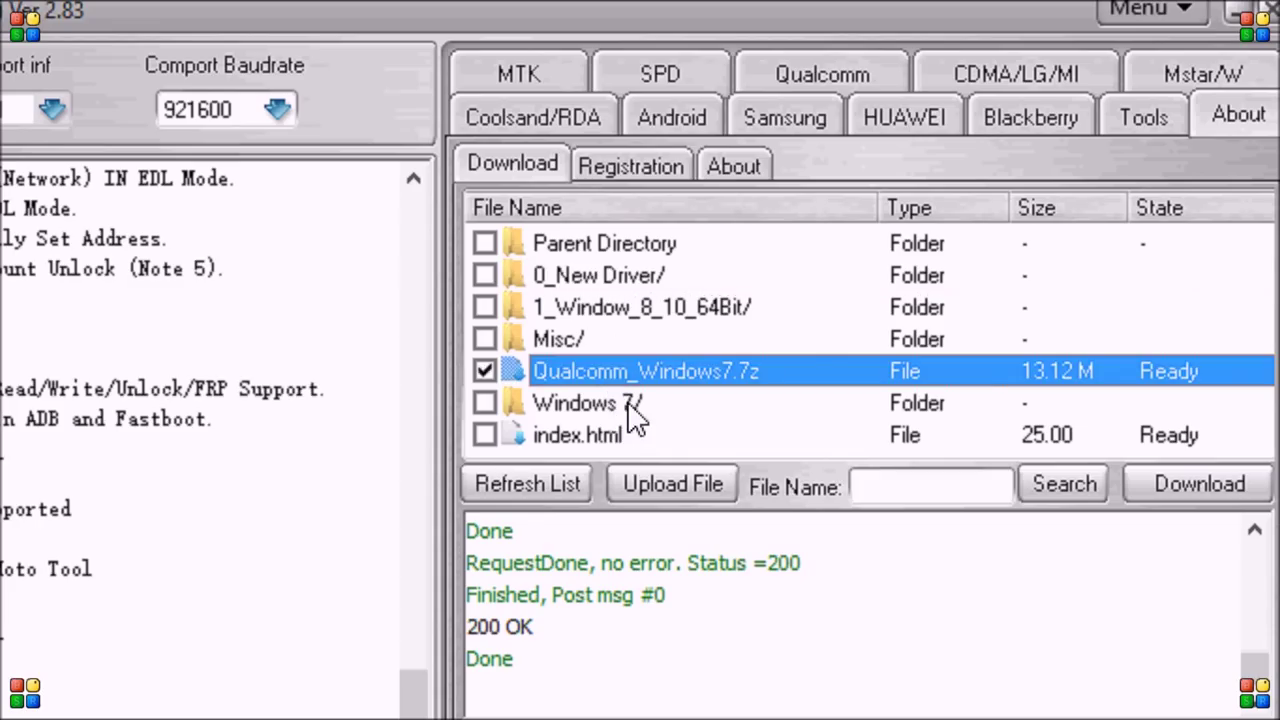
left_click(627, 402)
left_click(712, 310)
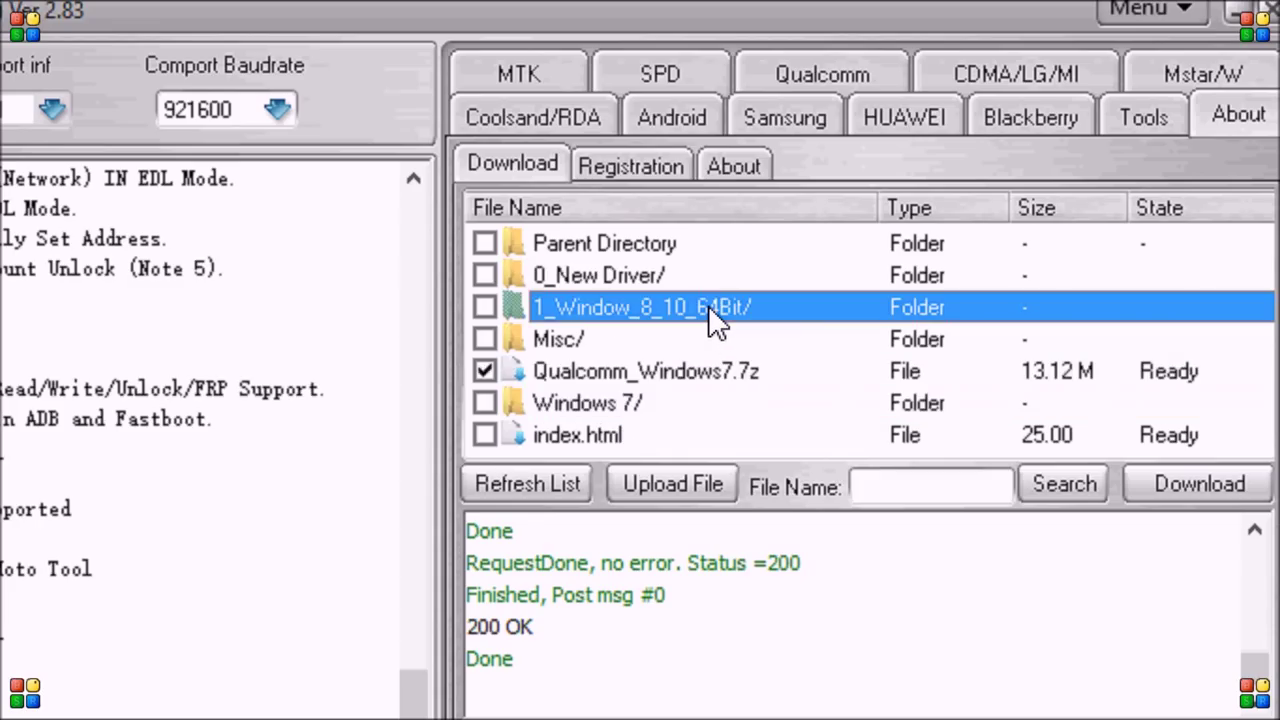
left_click(688, 367)
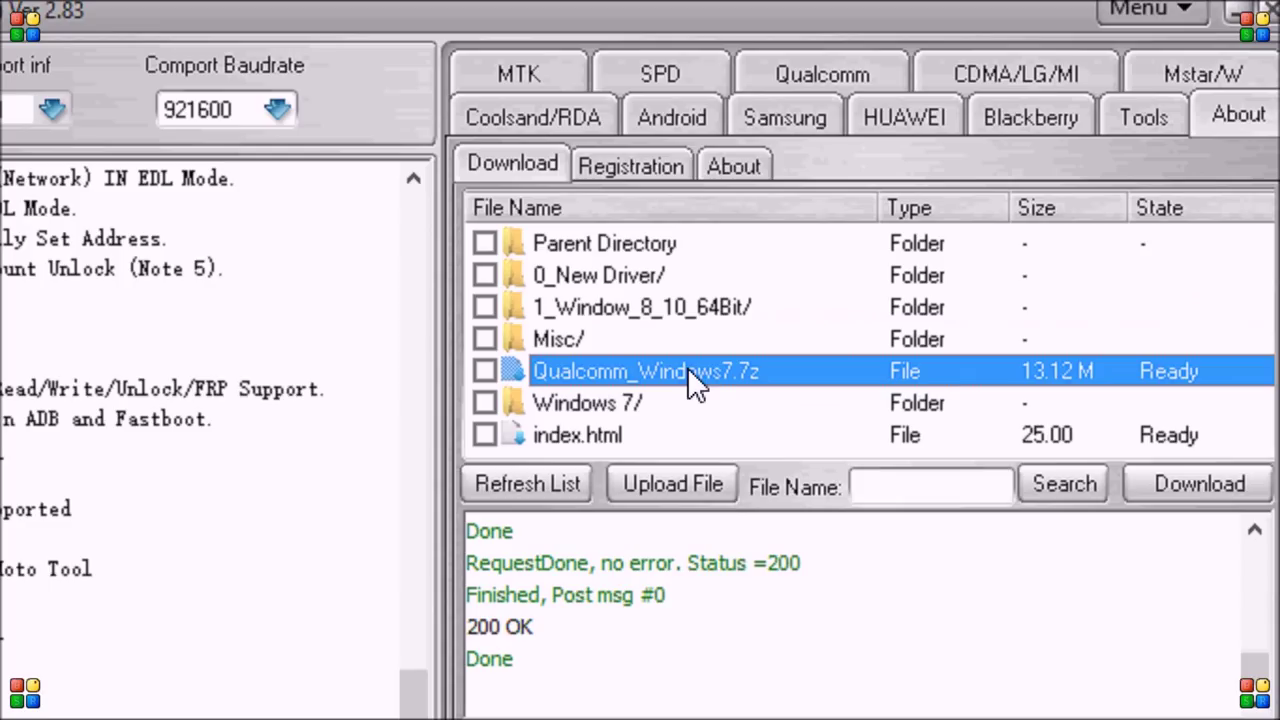
left_click(693, 300)
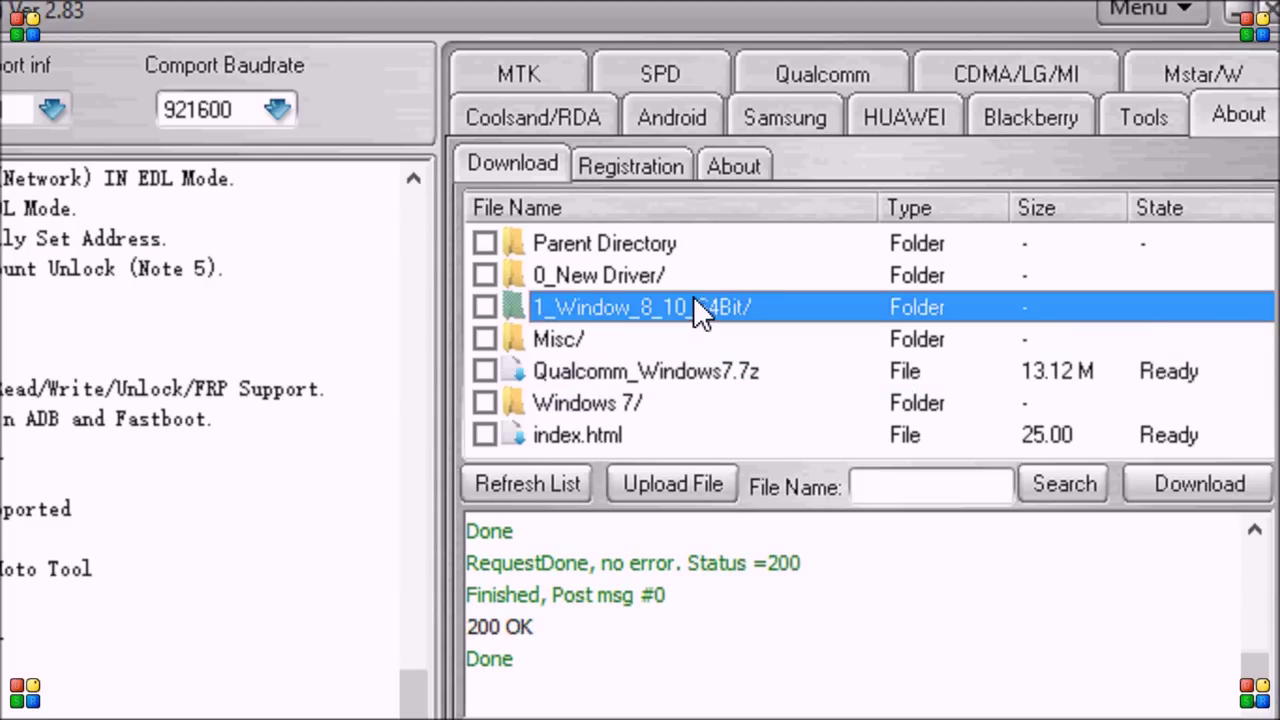
Open the 0_New Driver folder in the download list.
left_click(605, 277)
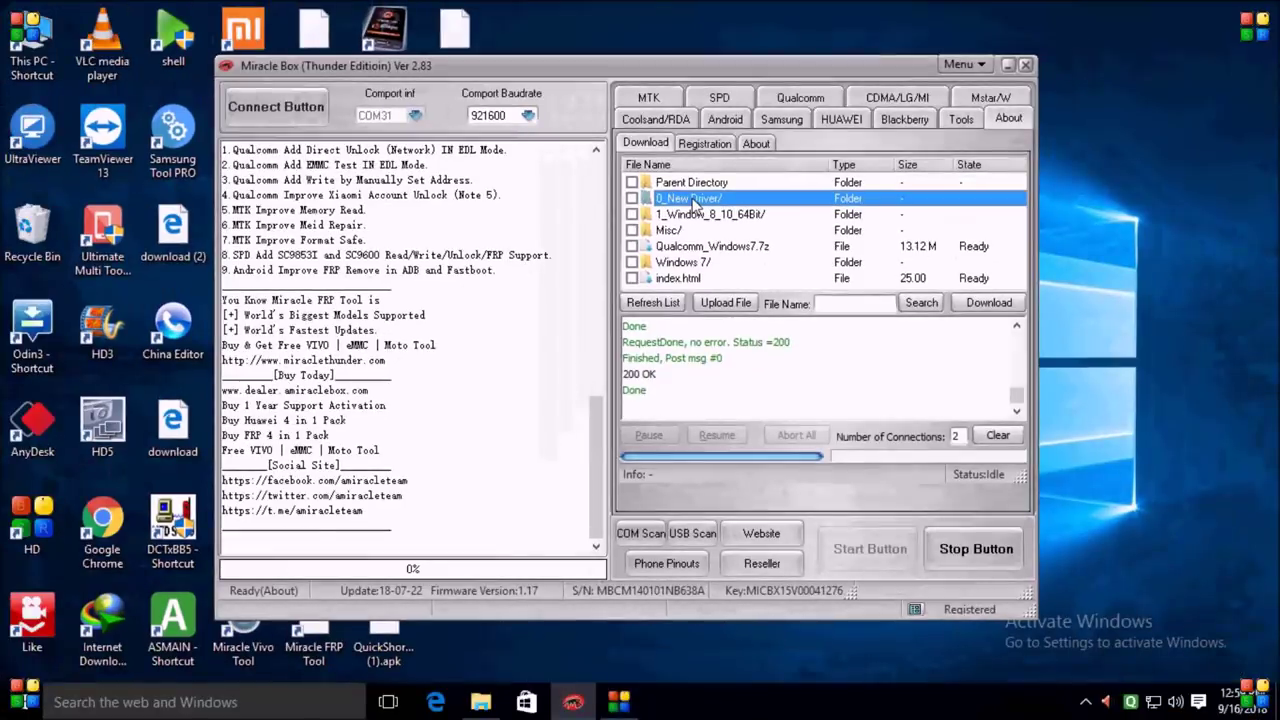
double_click(694, 202)
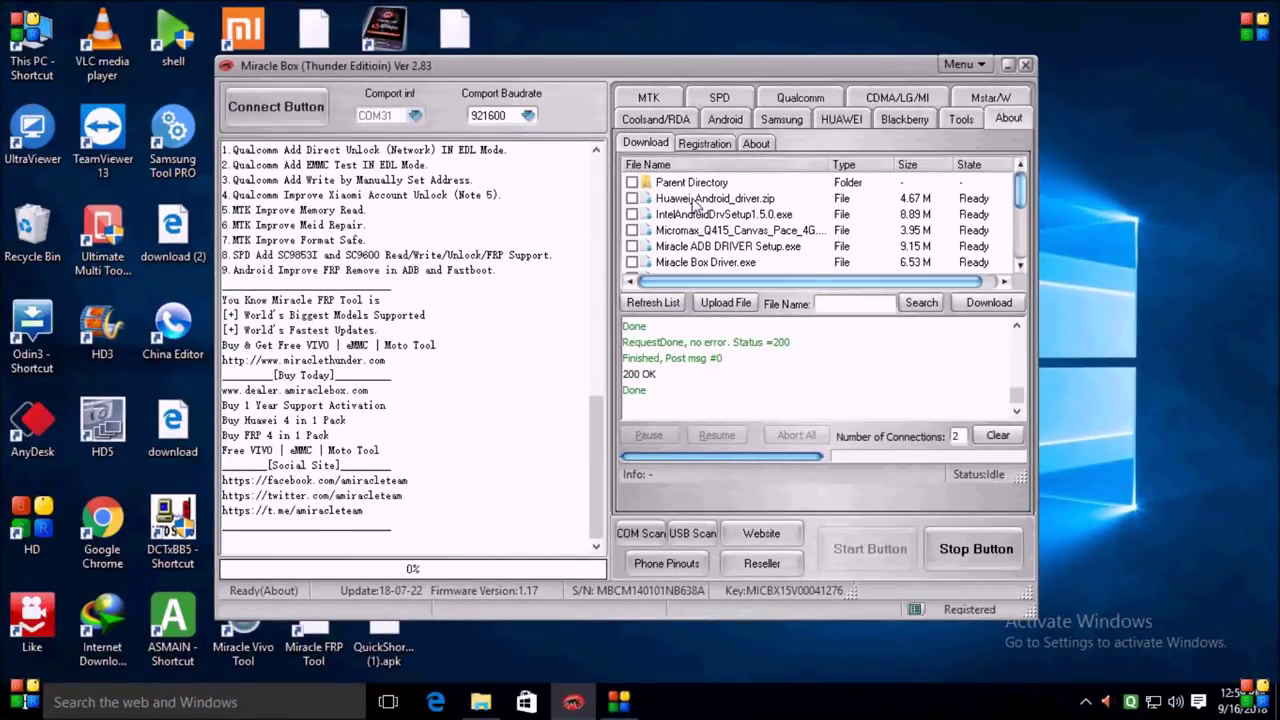
Mark the Miracle Box driver and the Miracle ADB, MTK, RDA and SPD driver setups for download.
left_click(1019, 265)
left_click(1019, 265)
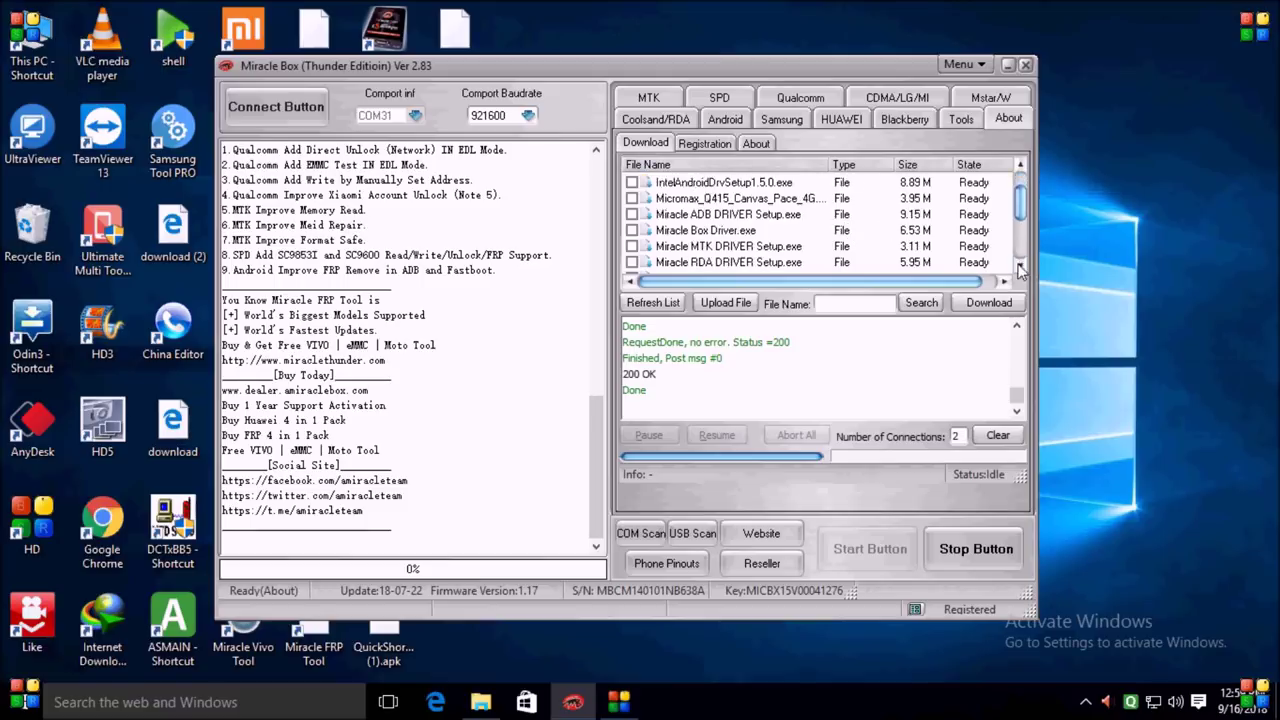
left_click(720, 215)
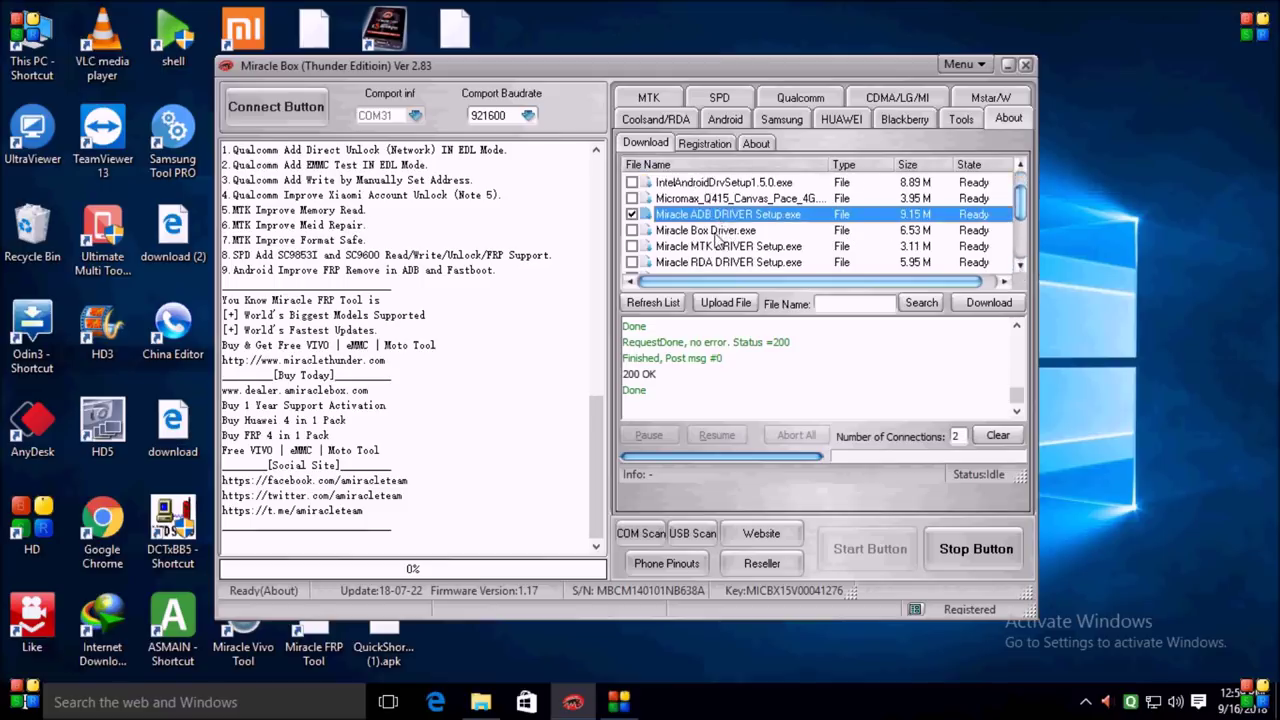
left_click(714, 232)
left_click(724, 248)
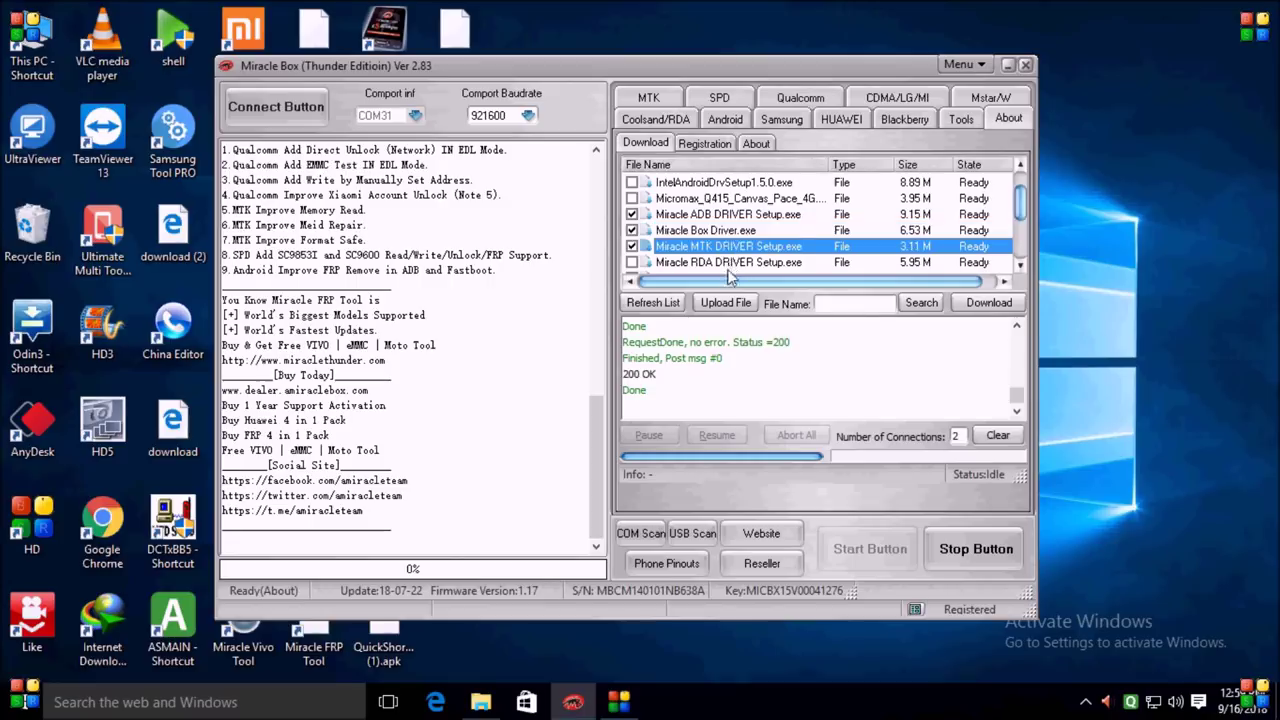
left_click(740, 262)
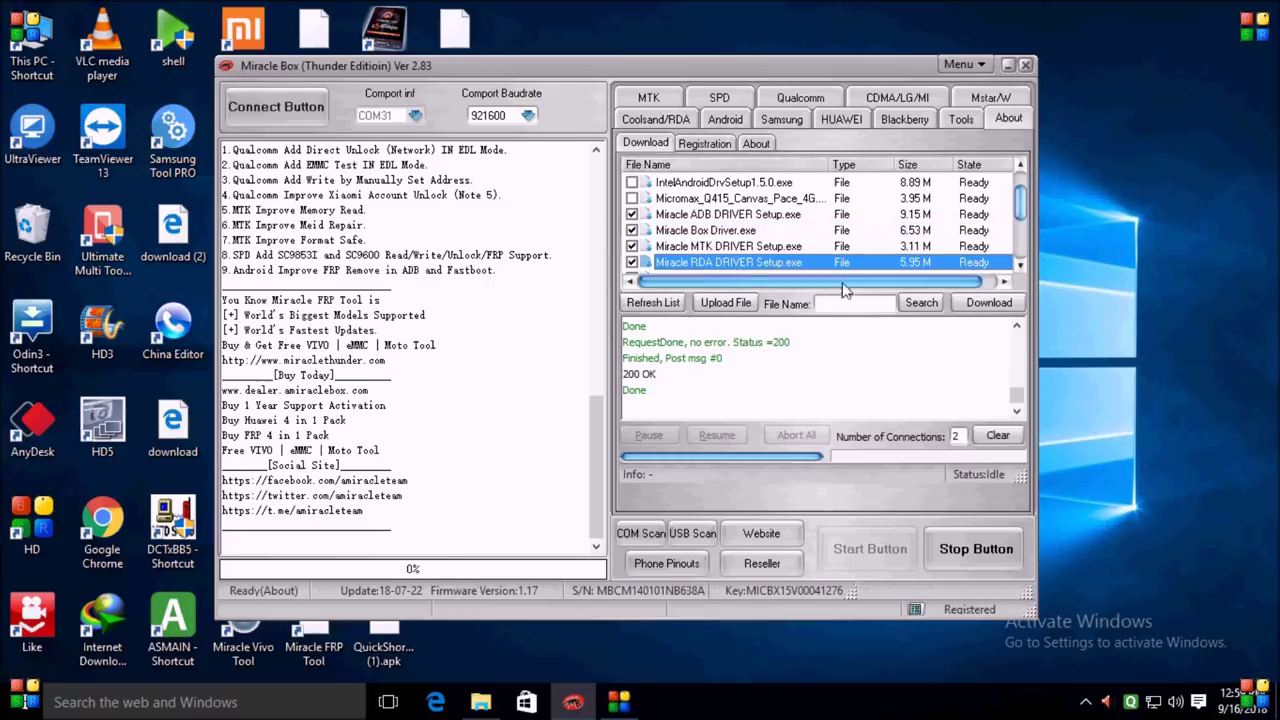
left_click(1019, 265)
left_click(1019, 265)
left_click(752, 247)
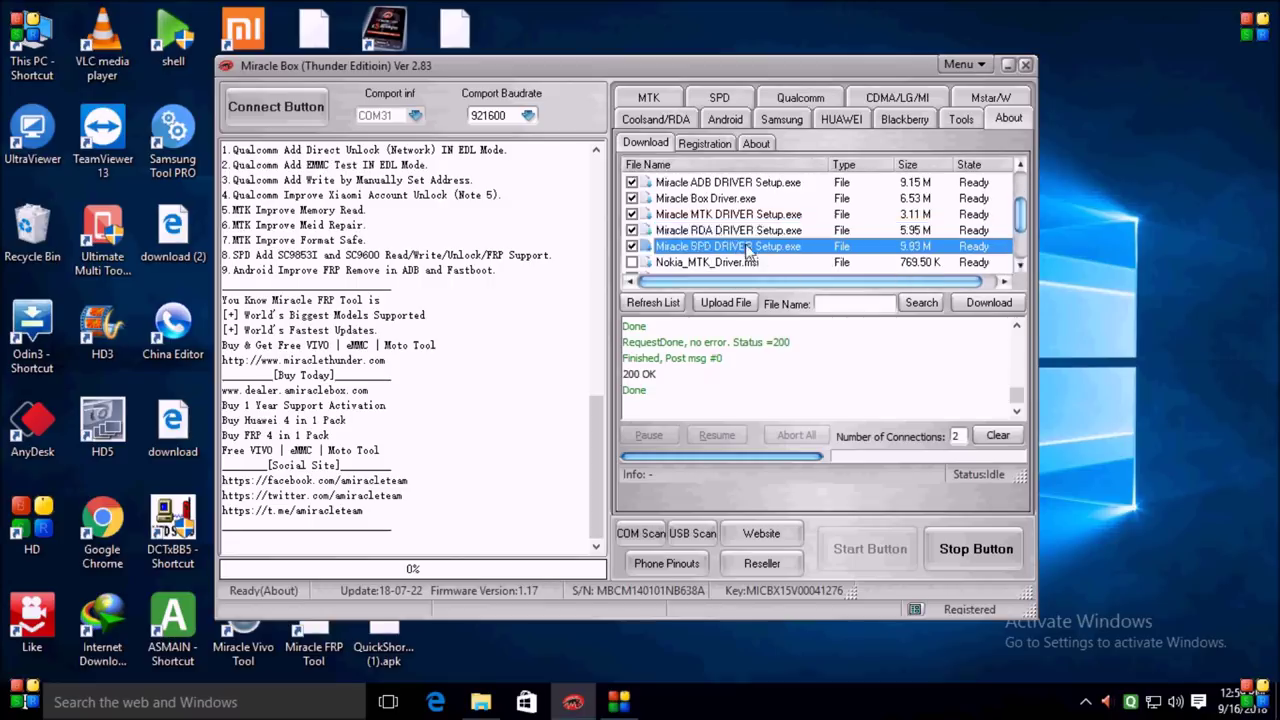
Add Nokia_MTK_Driver.msi, Oppo_QcomMtk_Driver_Setup.exe and Qualcom_Windows10.exe to the files marked for download.
left_click(1019, 265)
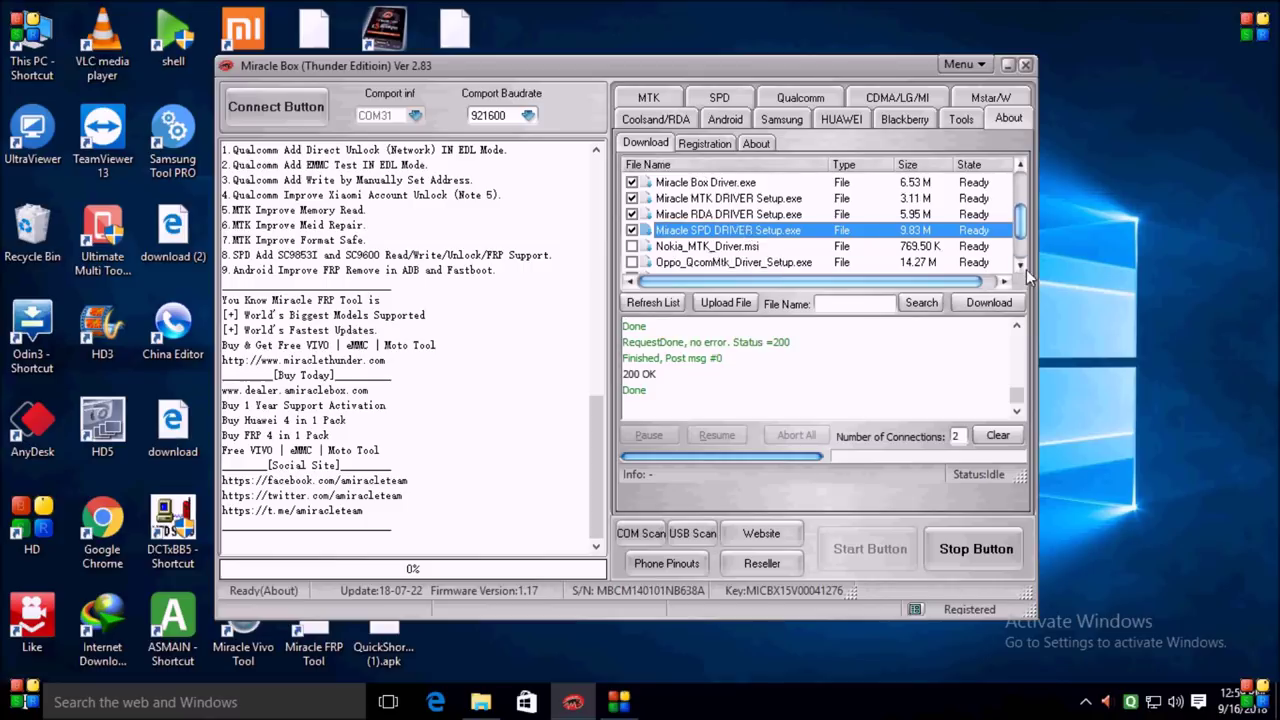
left_click(713, 248)
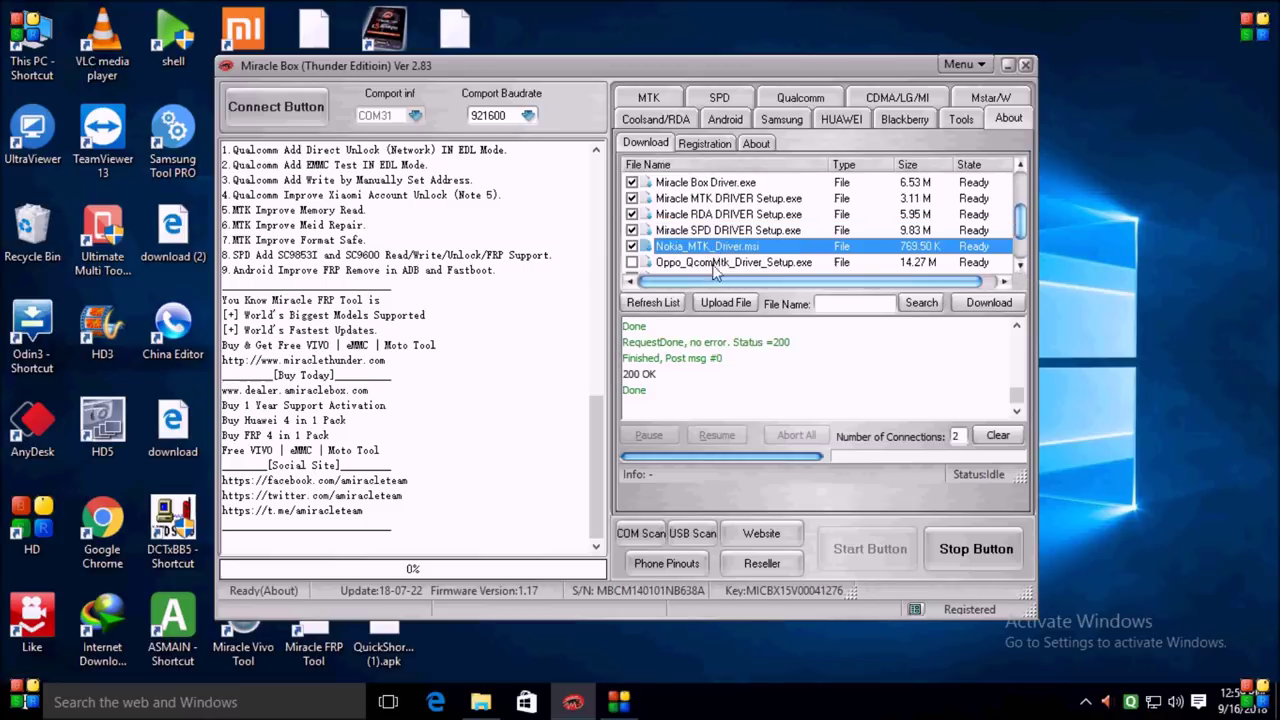
left_click(720, 263)
left_click(1019, 265)
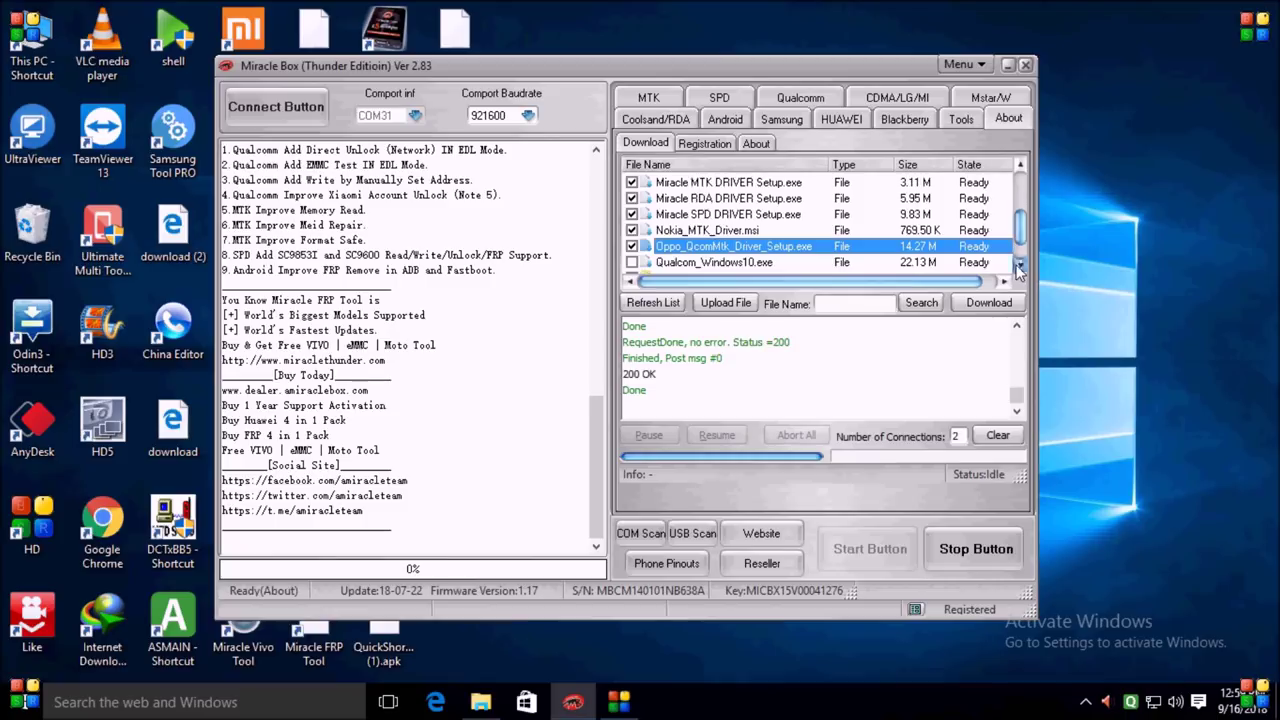
left_click(728, 263)
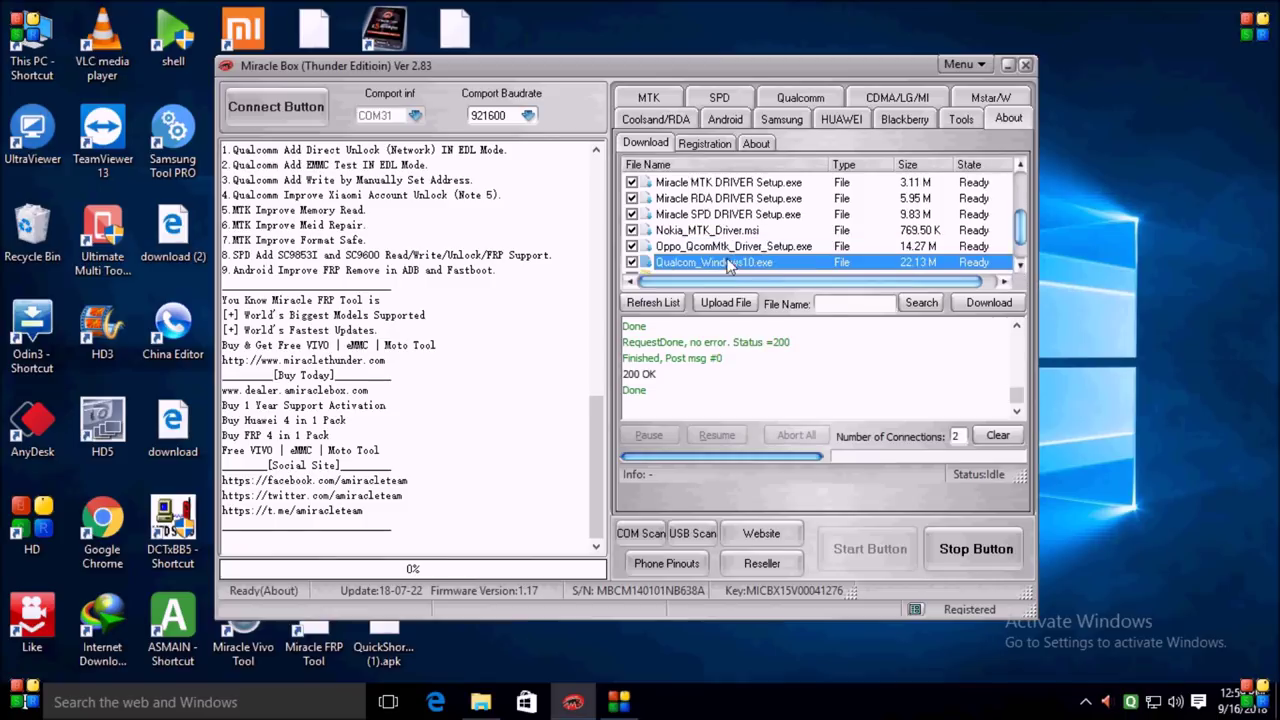
left_click(1021, 266)
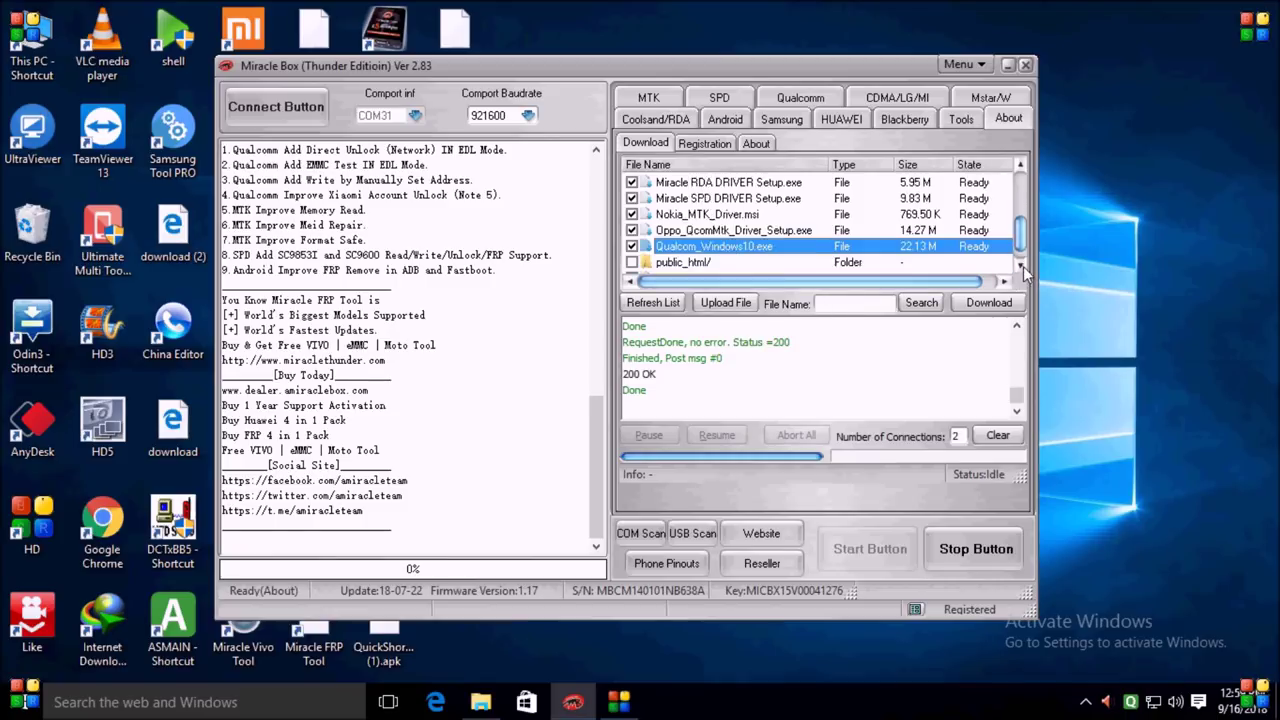
left_click(1021, 164)
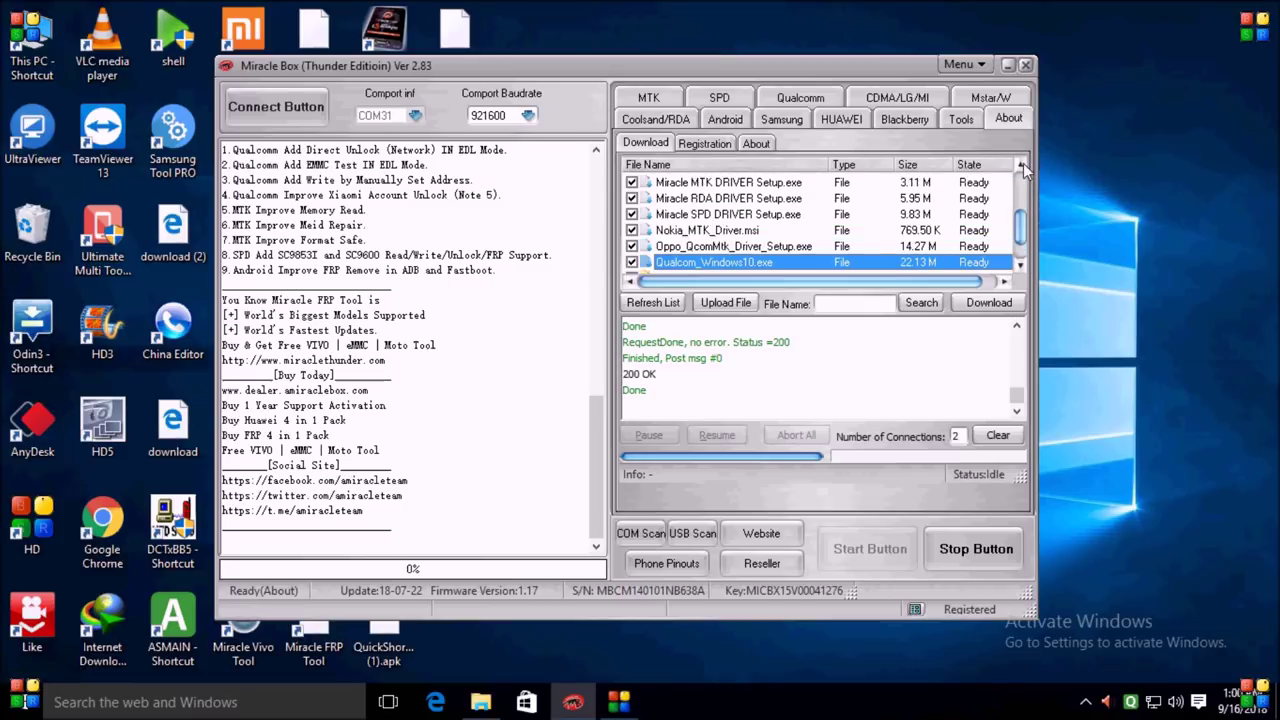
Unmark all chosen driver files except Oppo_QcomMtk_Driver_Setup.exe.
double_click(692, 247)
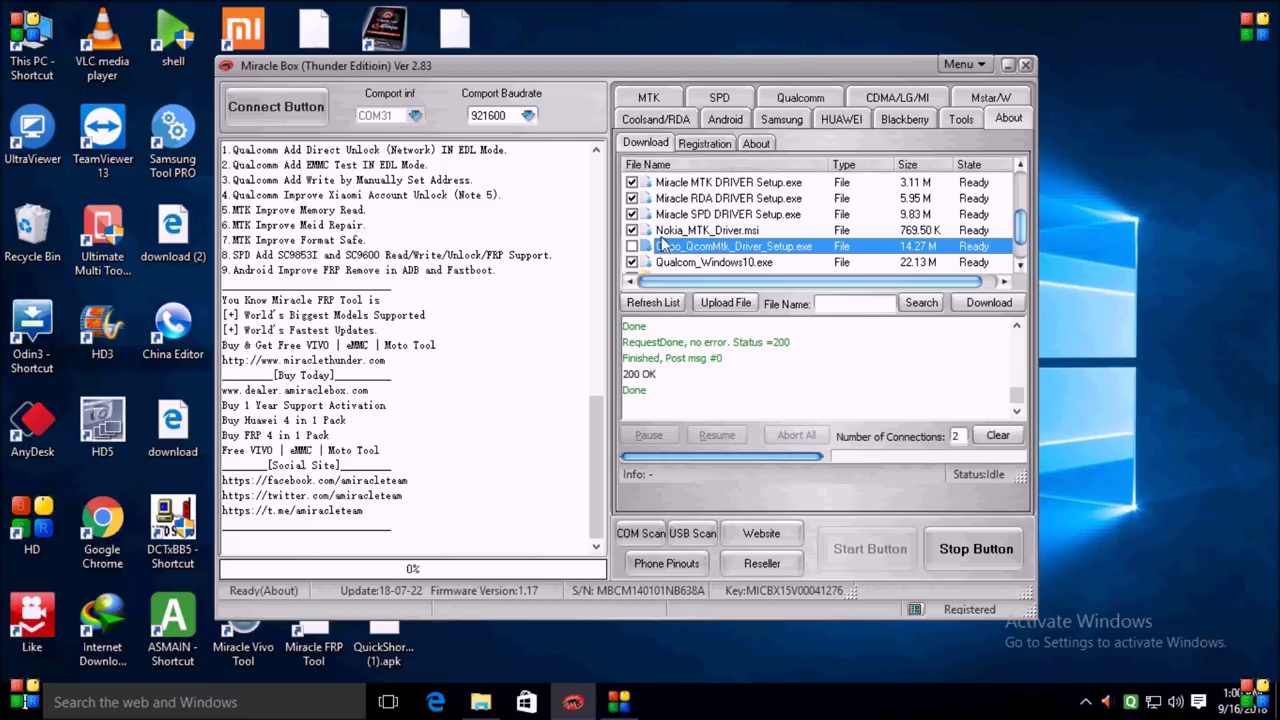
left_click(631, 246)
left_click(631, 230)
left_click(631, 246)
left_click(631, 214)
left_click(631, 198)
left_click(631, 182)
left_click(631, 262)
left_click(631, 246)
left_click_drag(1020, 232, 1024, 204)
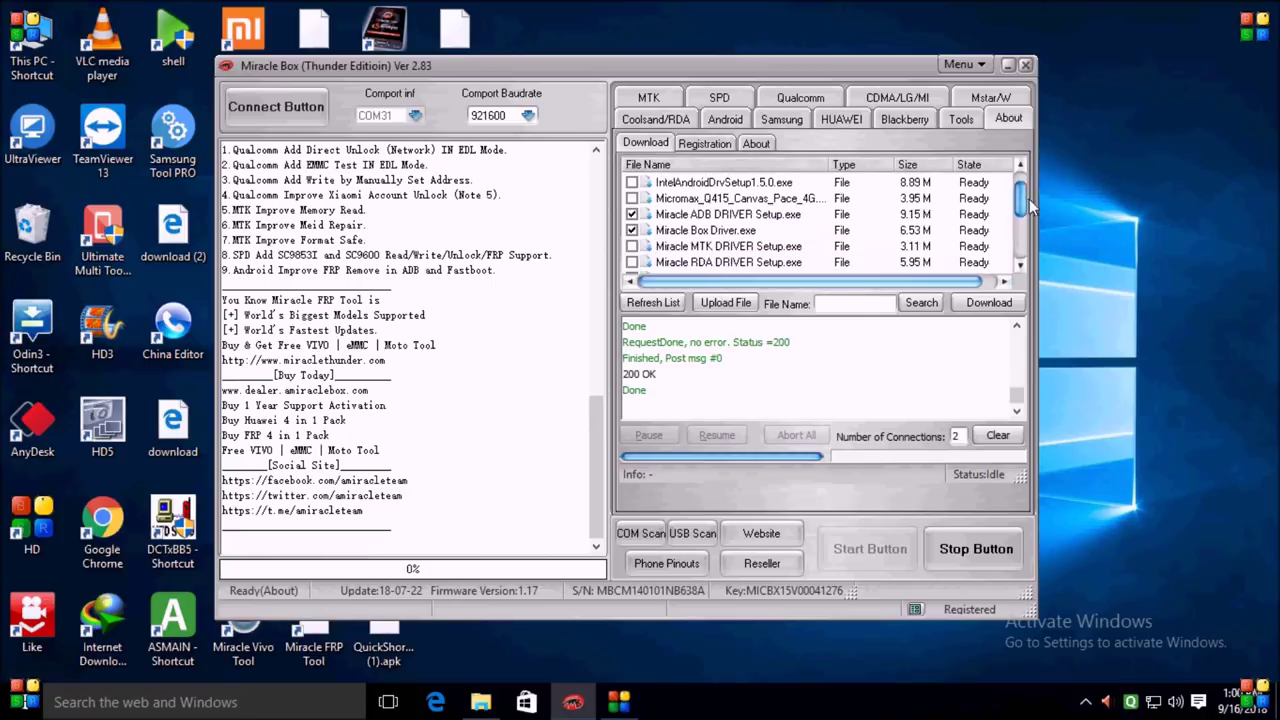
left_click(631, 230)
left_click(631, 214)
Download Oppo_QcomMtk_Driver_Setup.exe and highlight the elapsed time in the download log.
left_click_drag(1020, 205, 1021, 227)
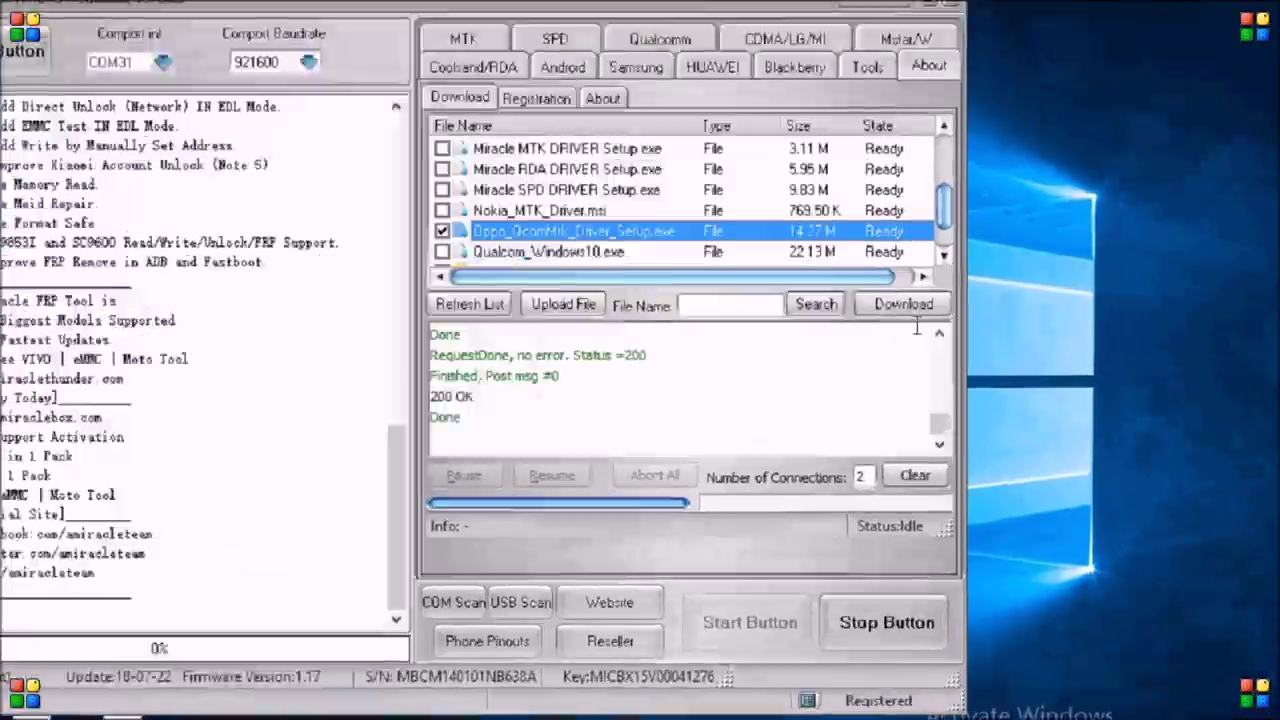
left_click(1003, 310)
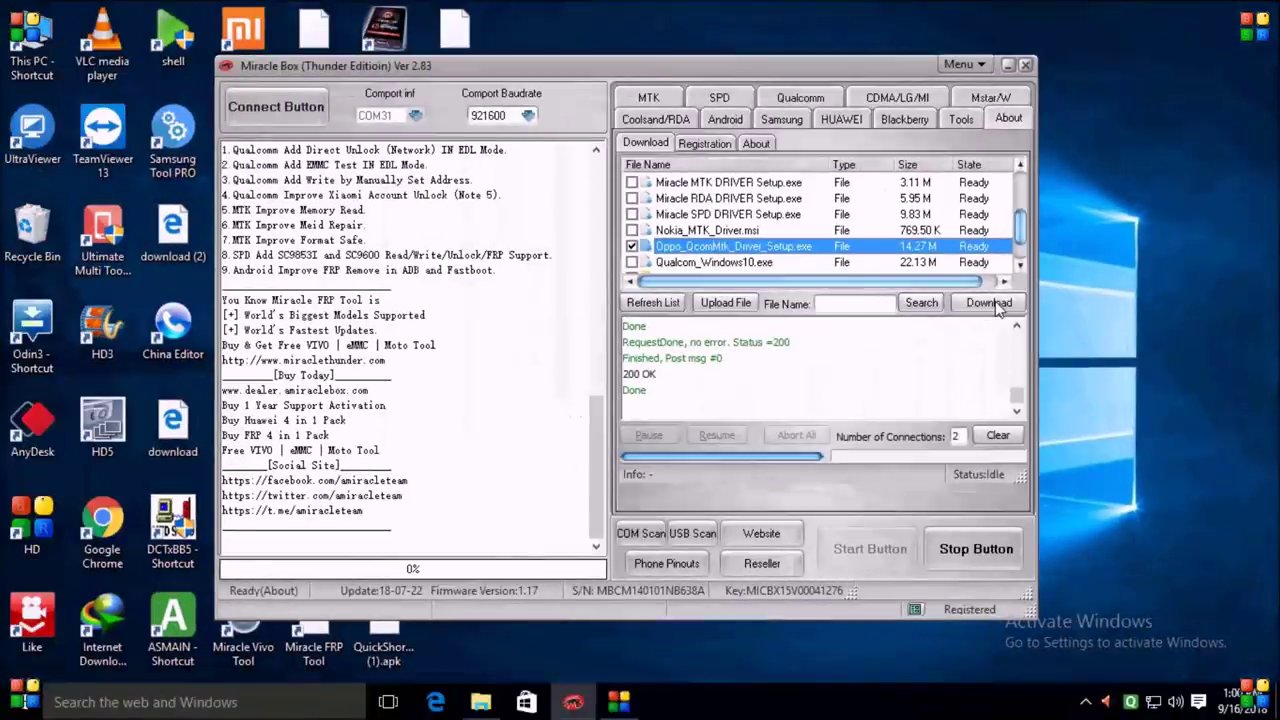
left_click(995, 304)
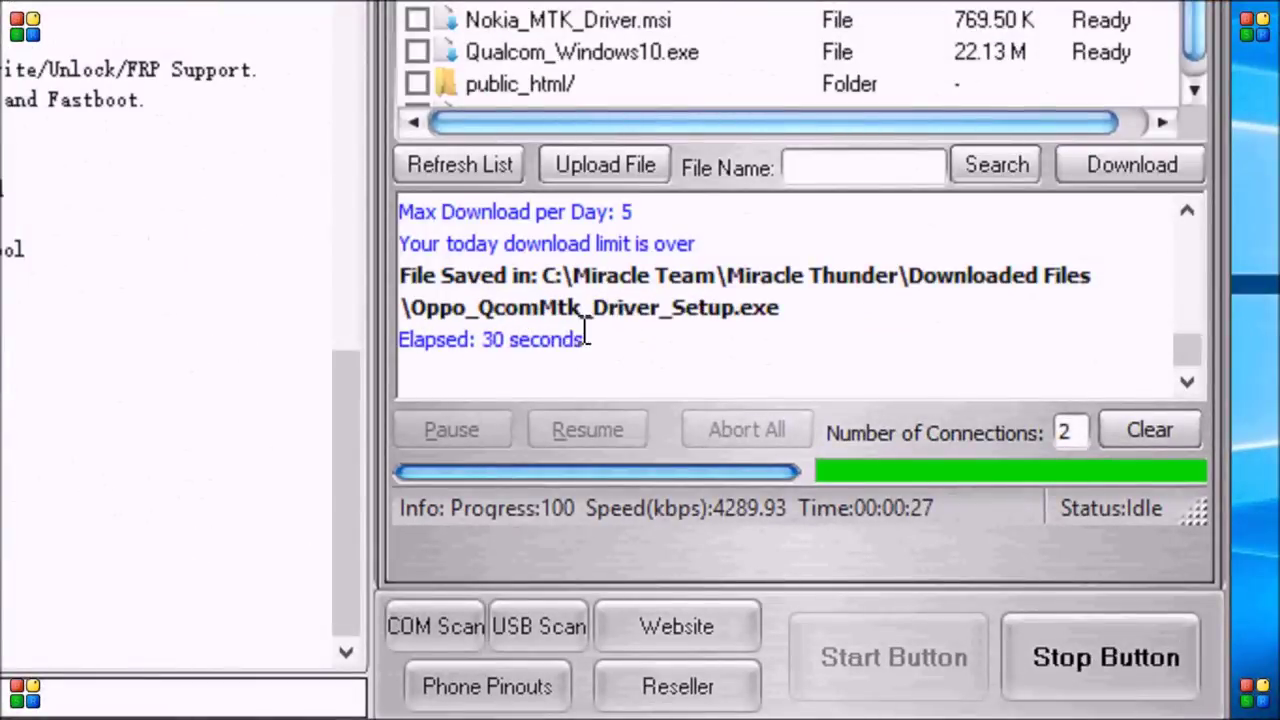
left_click_drag(588, 337, 329, 329)
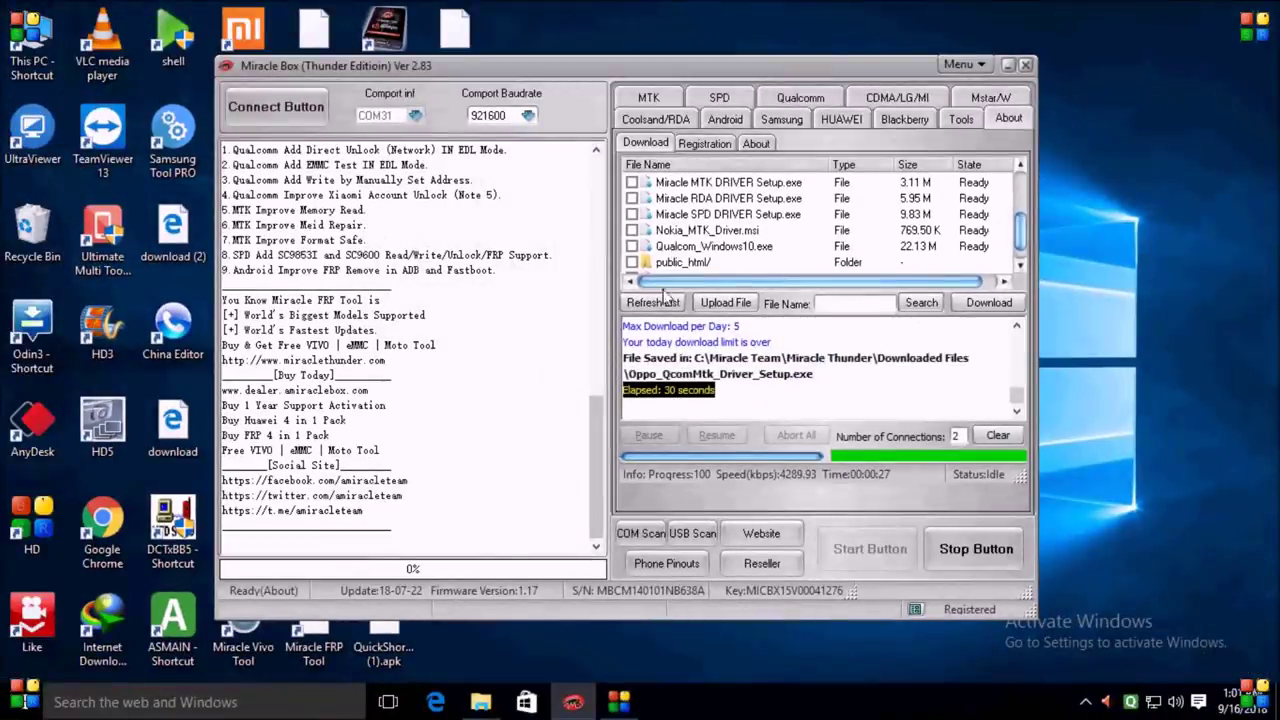
Mark Nokia_MTK_Driver.msi, and reload the server file list to return to the top-level folders.
left_click(631, 231)
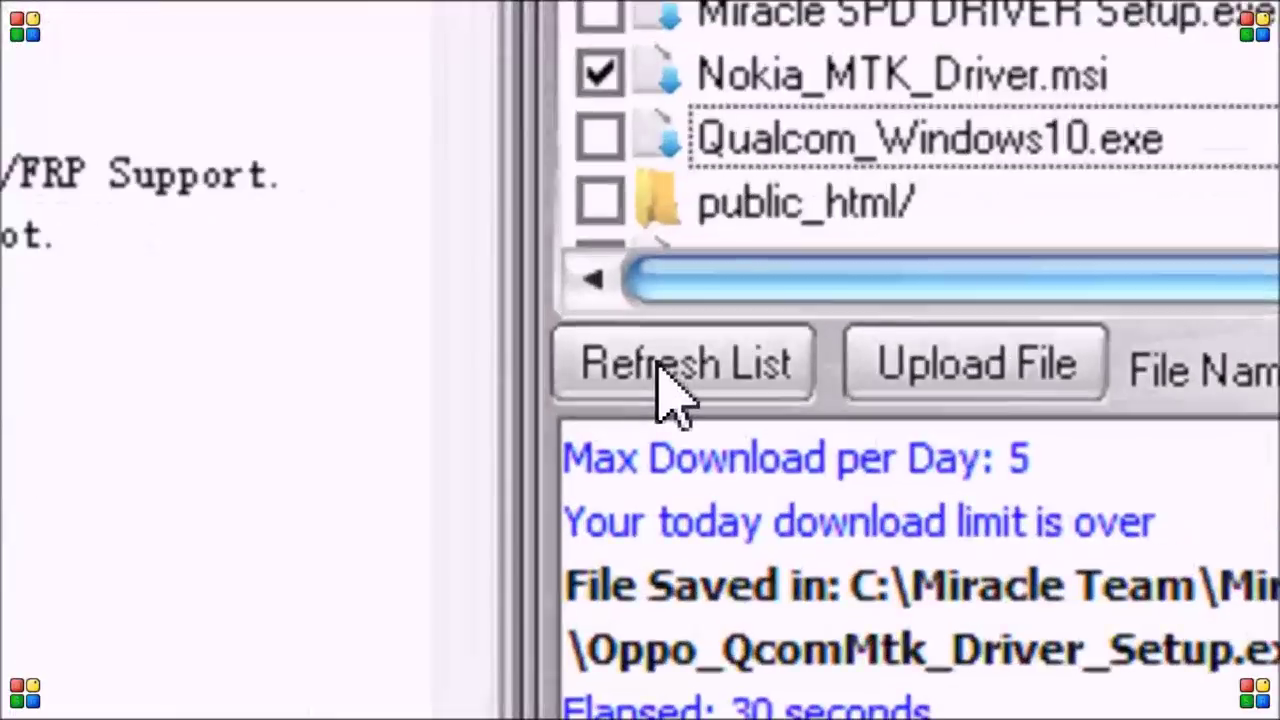
left_click(652, 364)
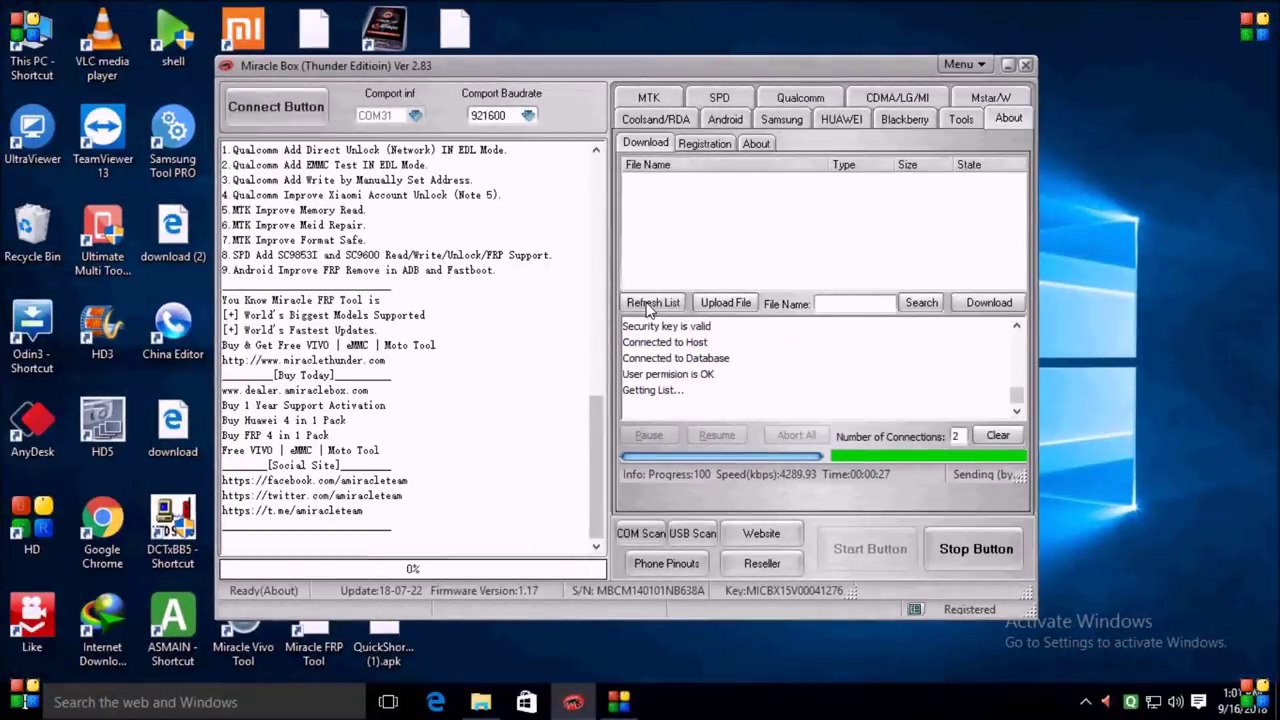
left_click(650, 303)
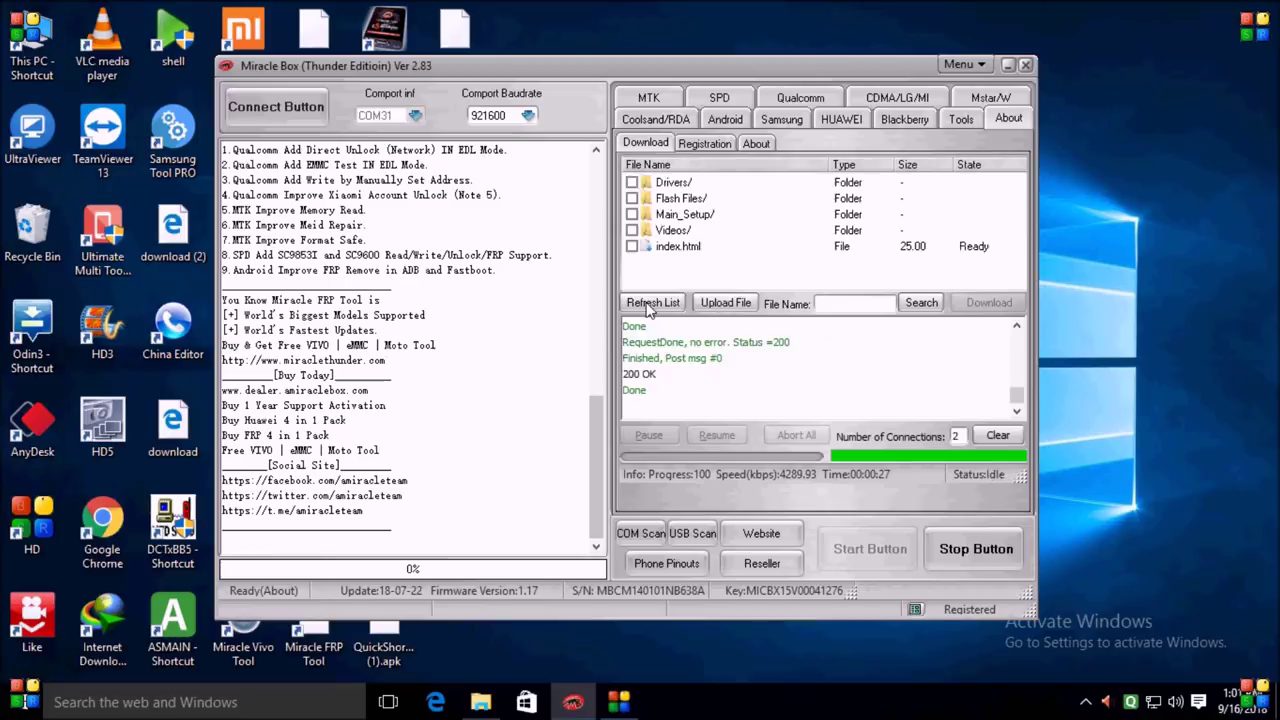
Open the Drivers/ folder on the server and reload the file list to return to the top-level folders.
double_click(673, 183)
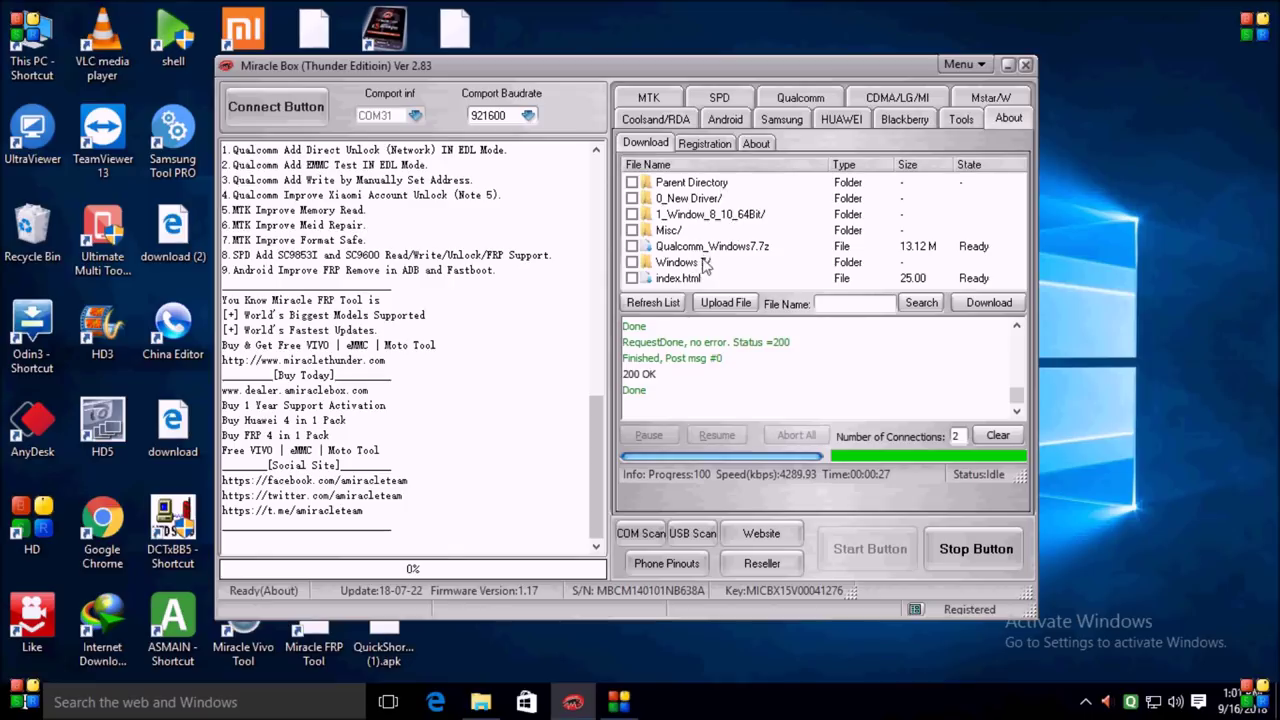
left_click(655, 304)
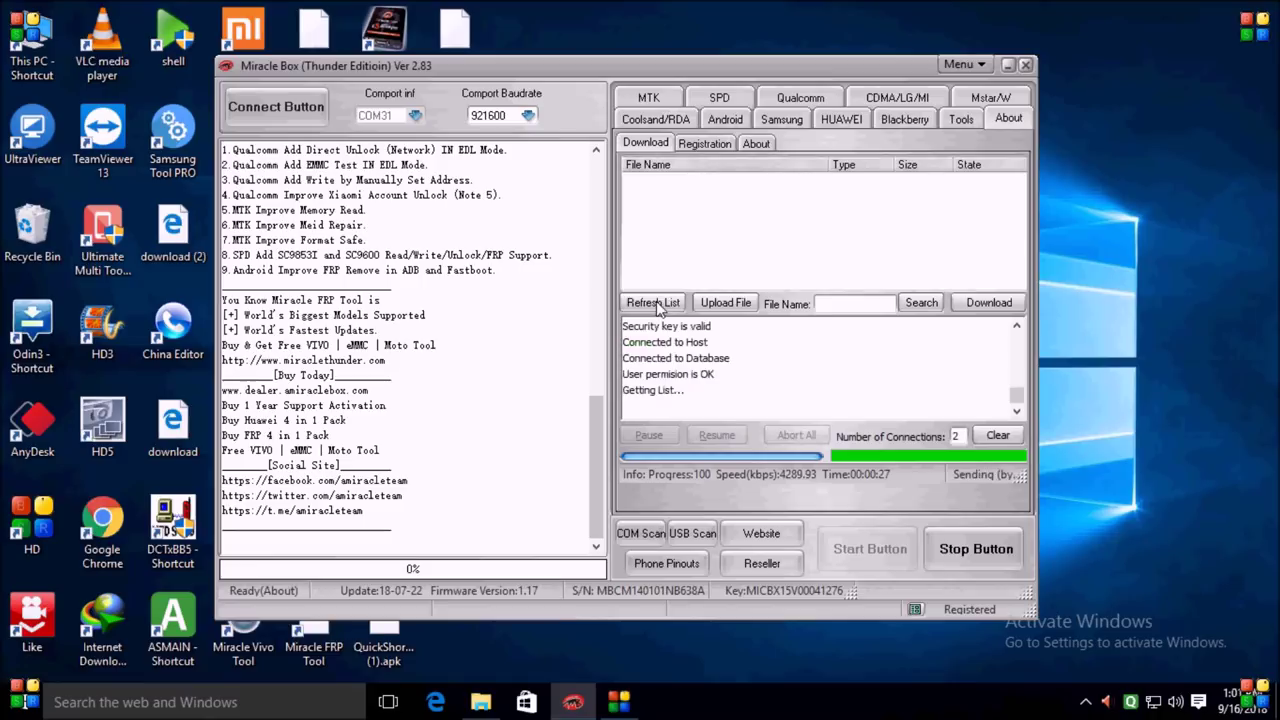
Look through the package folders inside Main_Setup/ on the server, and reload the list to return to the top-level folders.
double_click(690, 215)
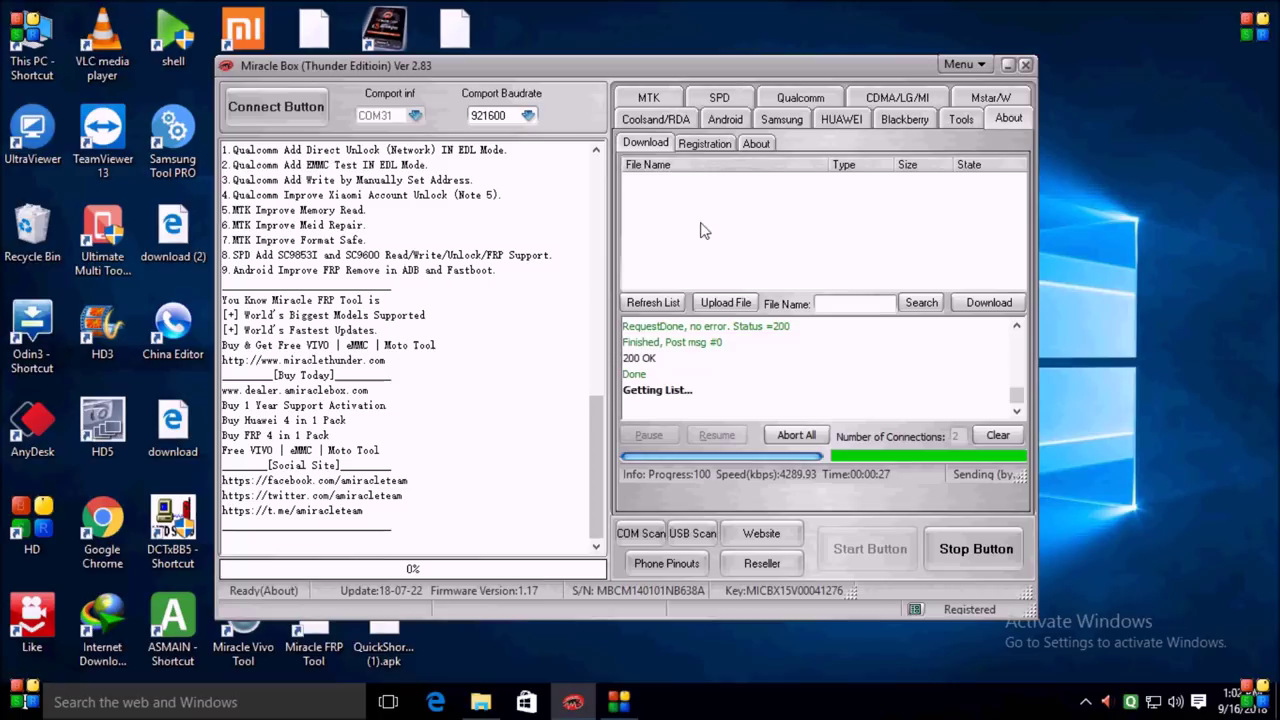
left_click(660, 304)
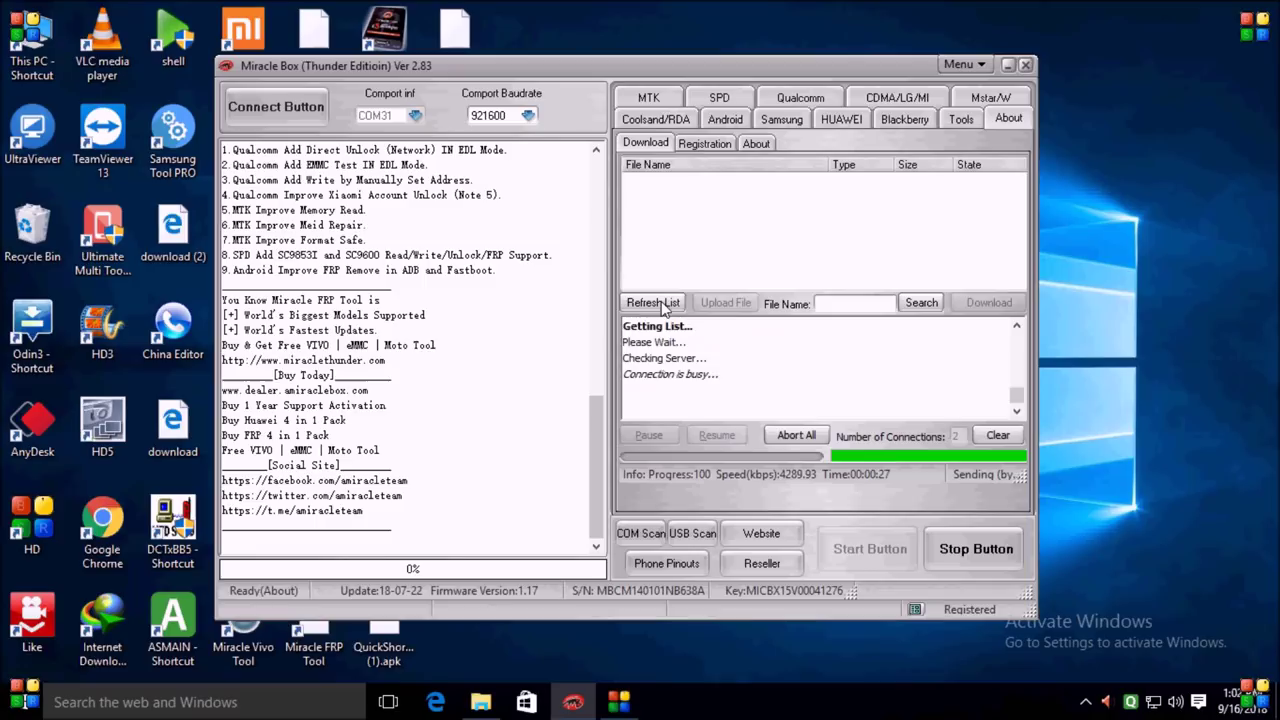
double_click(667, 215)
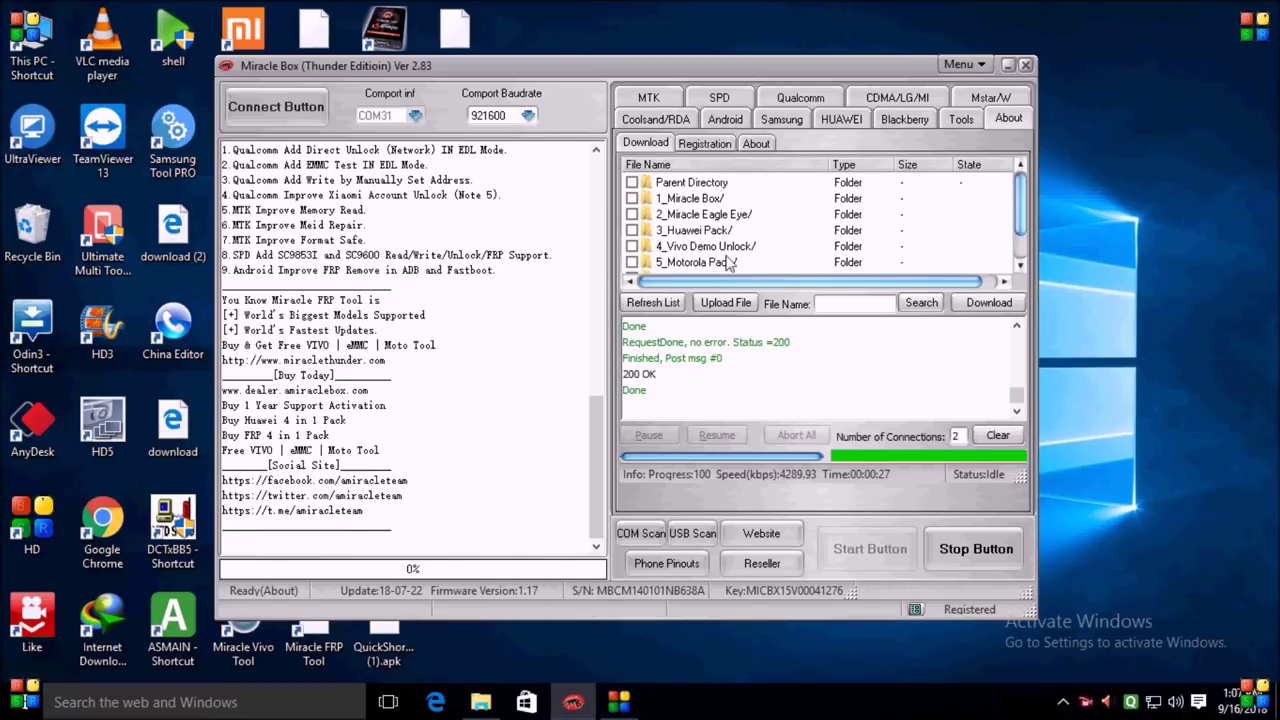
left_click_drag(1021, 215, 1021, 245)
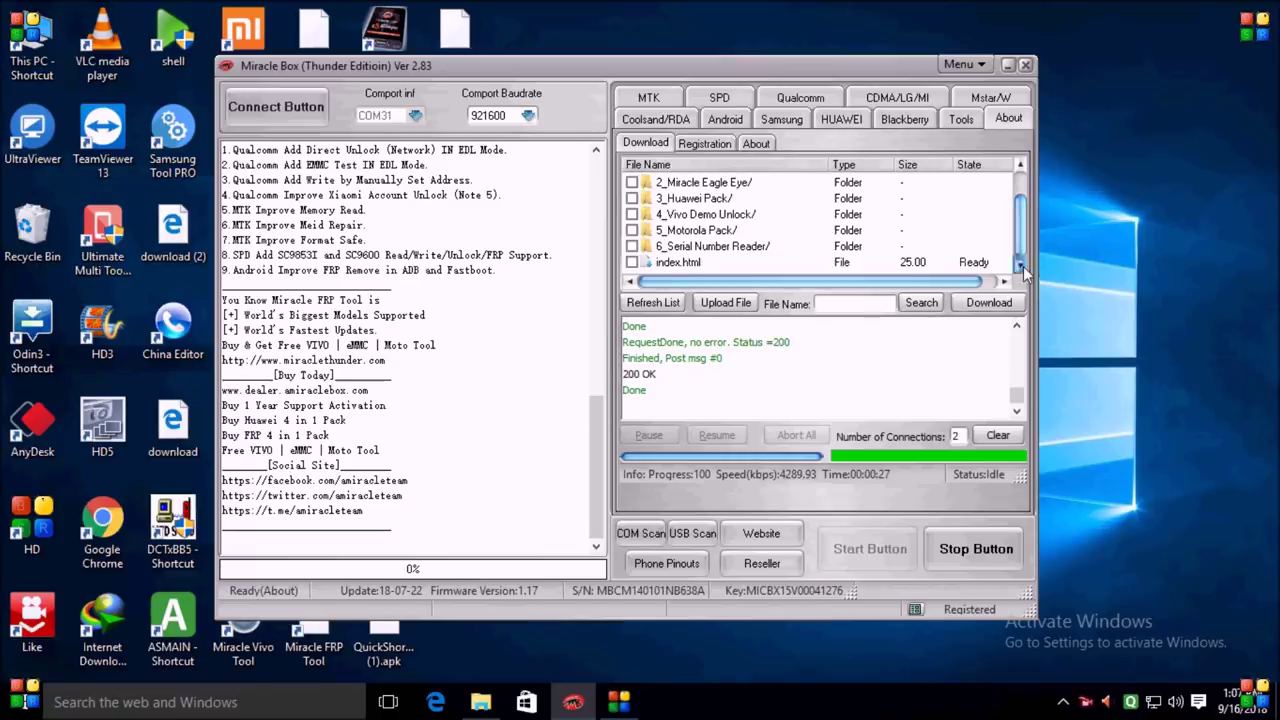
left_click(700, 230)
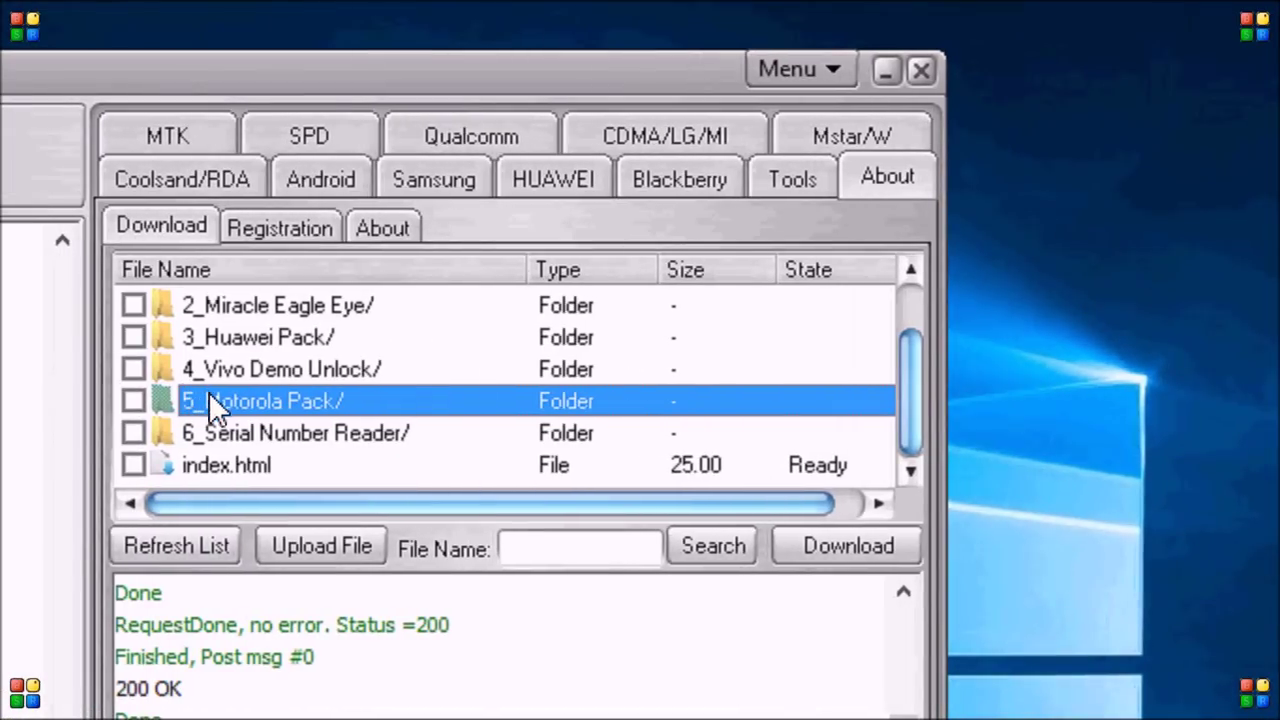
left_click_drag(915, 399, 915, 360)
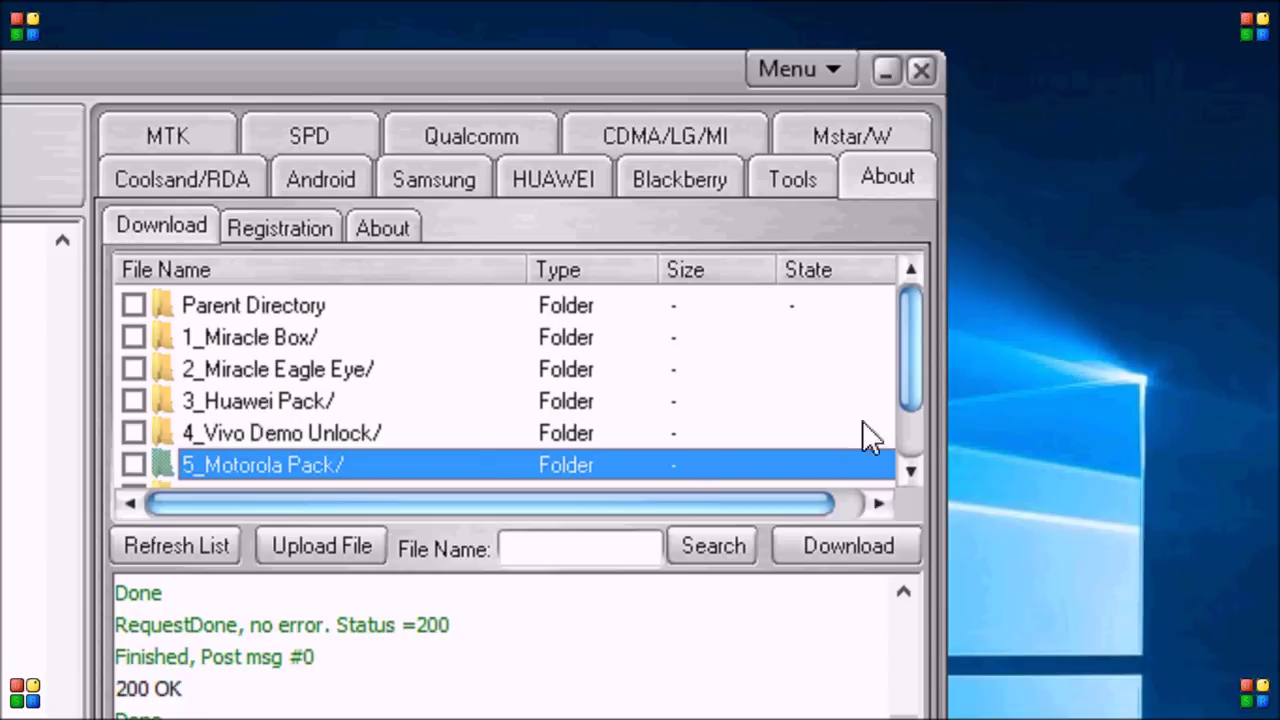
left_click(912, 466)
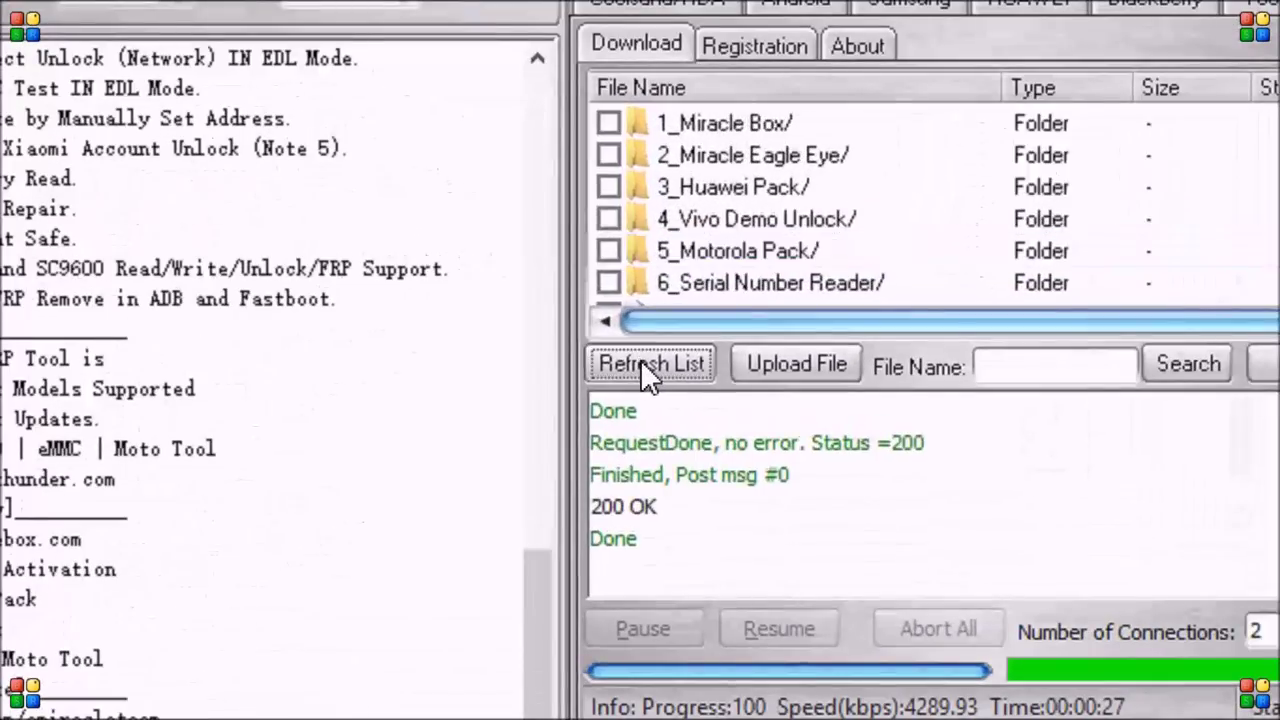
left_click(652, 304)
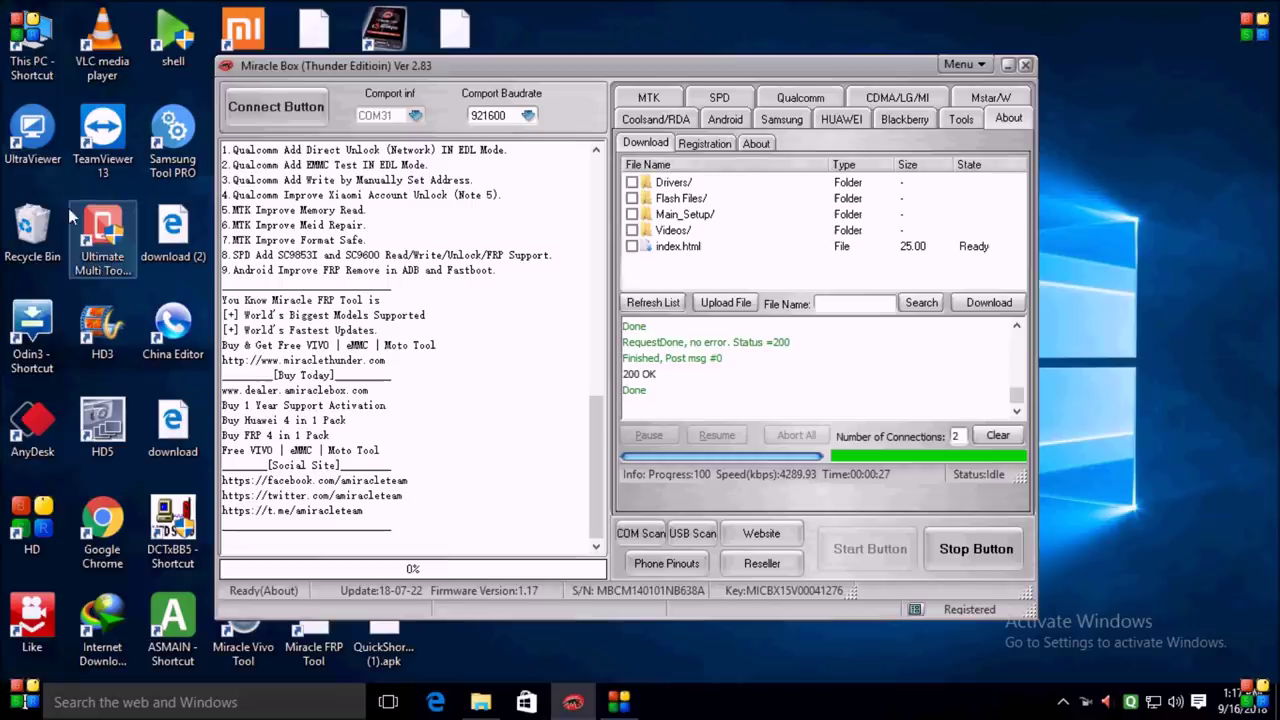
Switch to File Explorer by opening This PC from the desktop, and open Local Disk (C:).
left_click(45, 30)
right_click(45, 30)
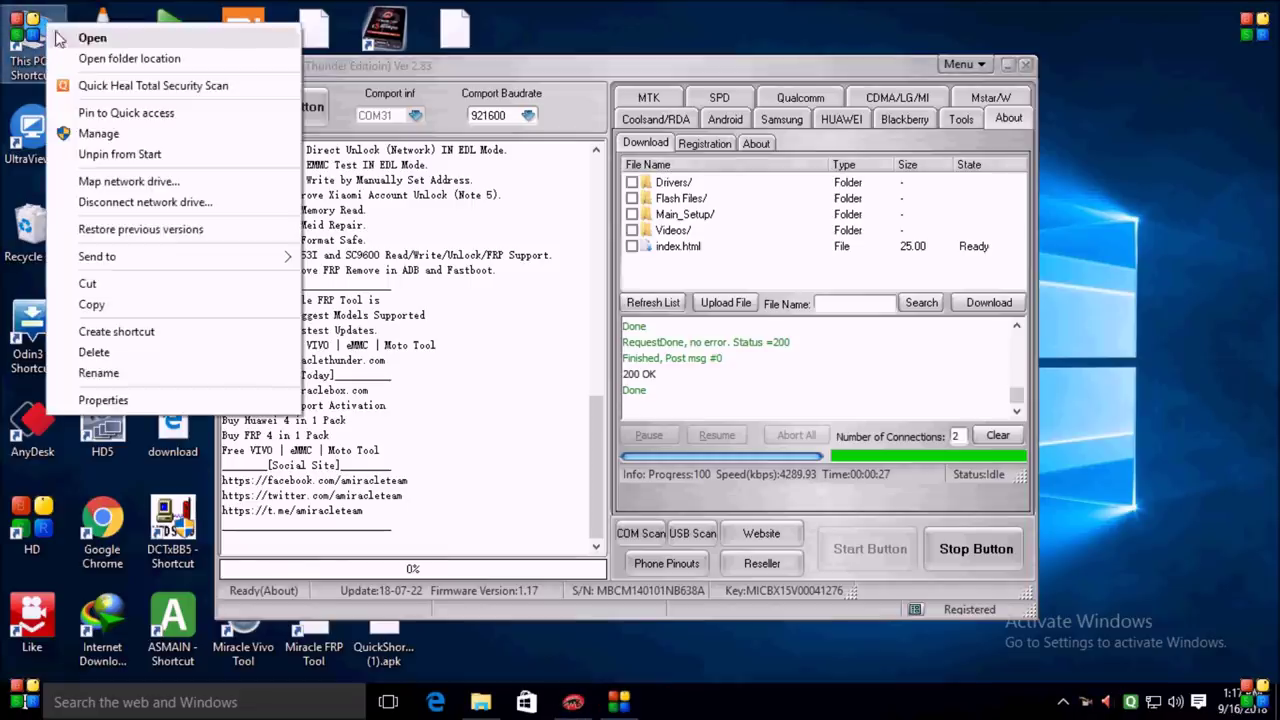
left_click(90, 36)
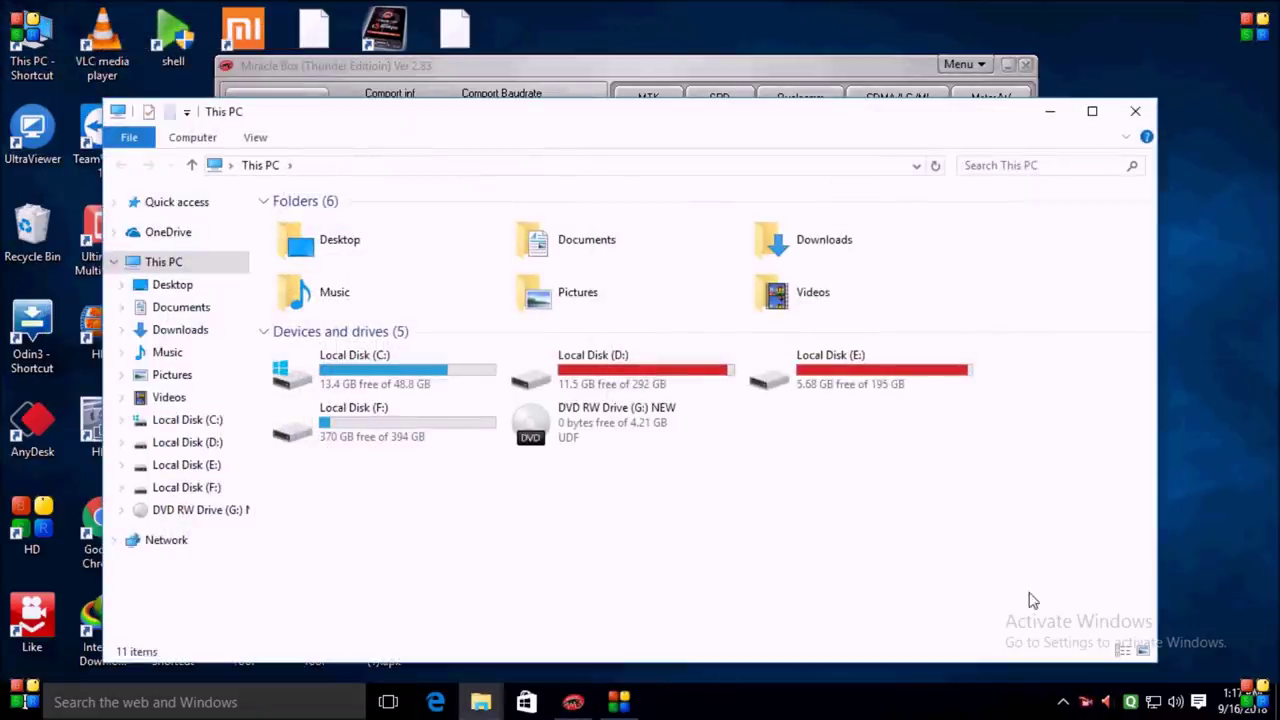
left_click(414, 380)
right_click(411, 378)
left_click(478, 272)
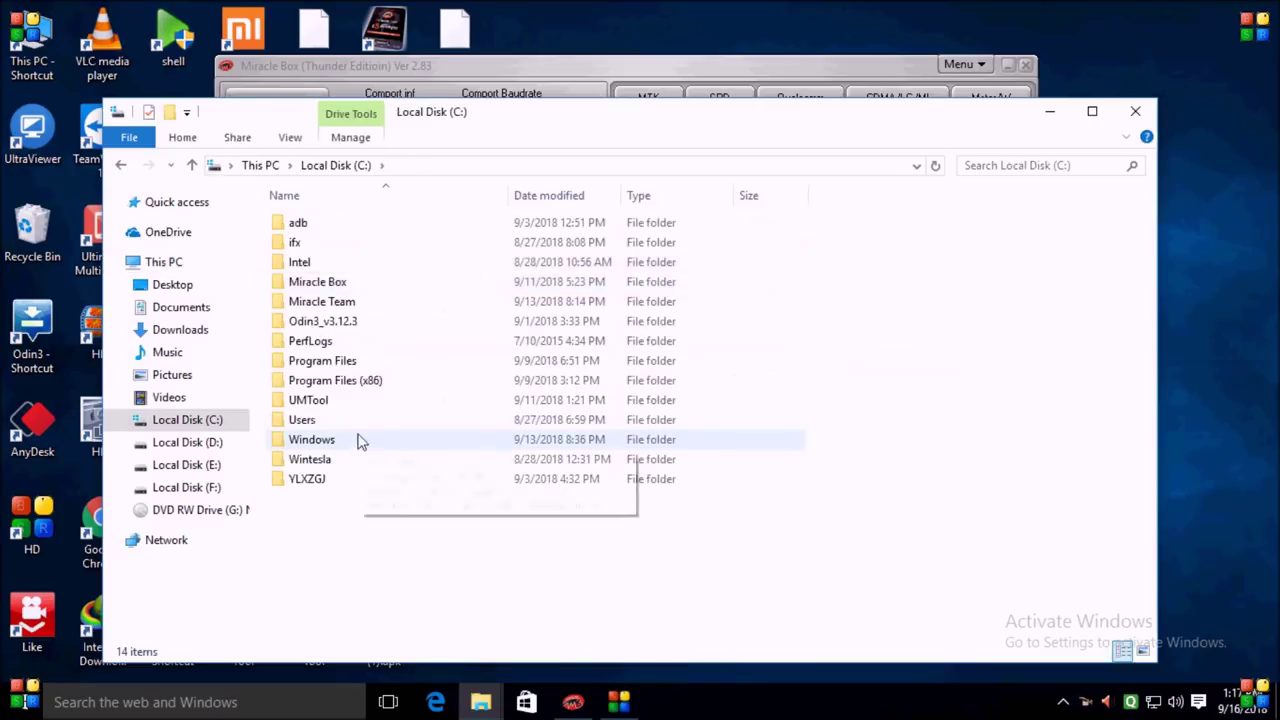
Go to Miracle Team > Miracle Thunder > Downloaded Files on drive C:.
left_click(350, 305)
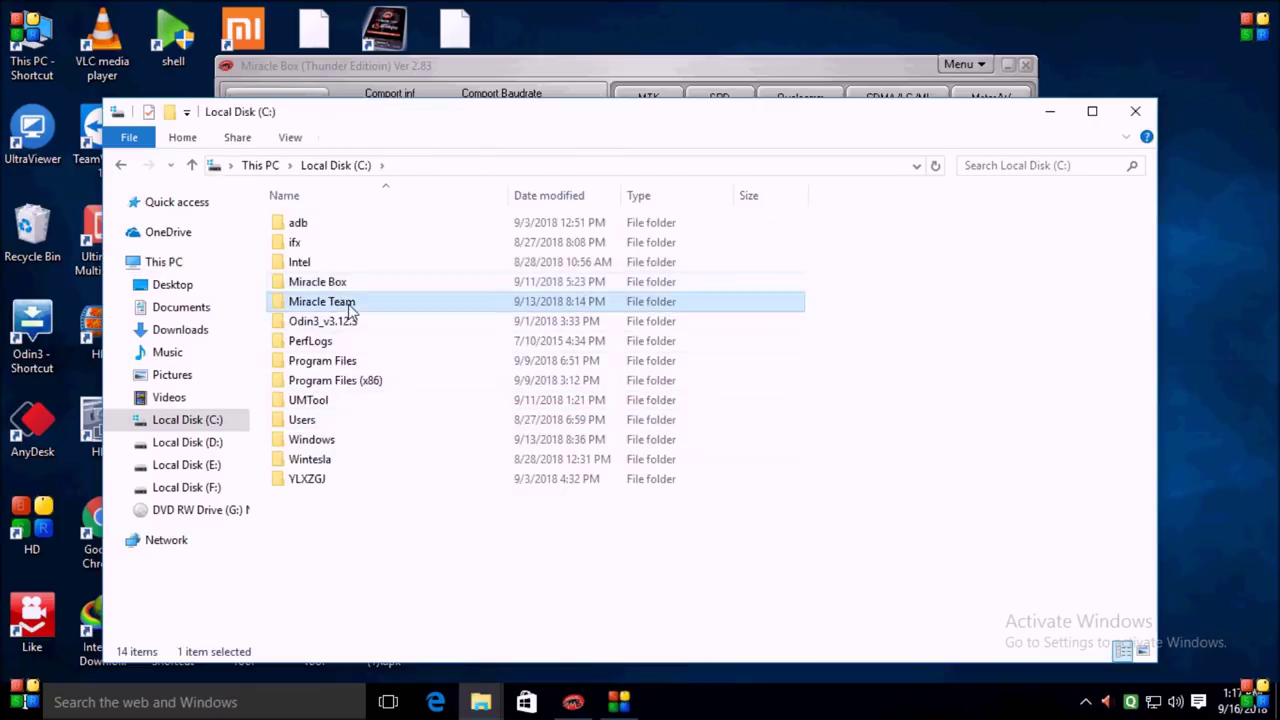
right_click(350, 305)
left_click(434, 193)
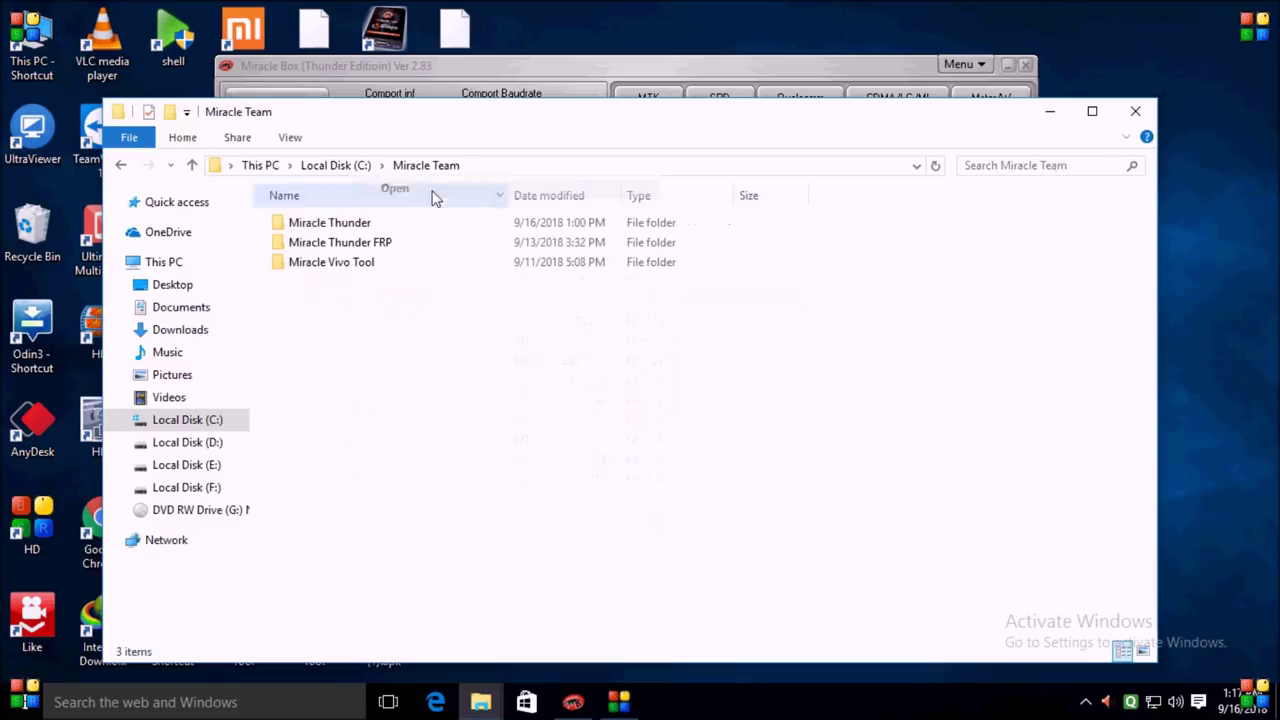
left_click(359, 224)
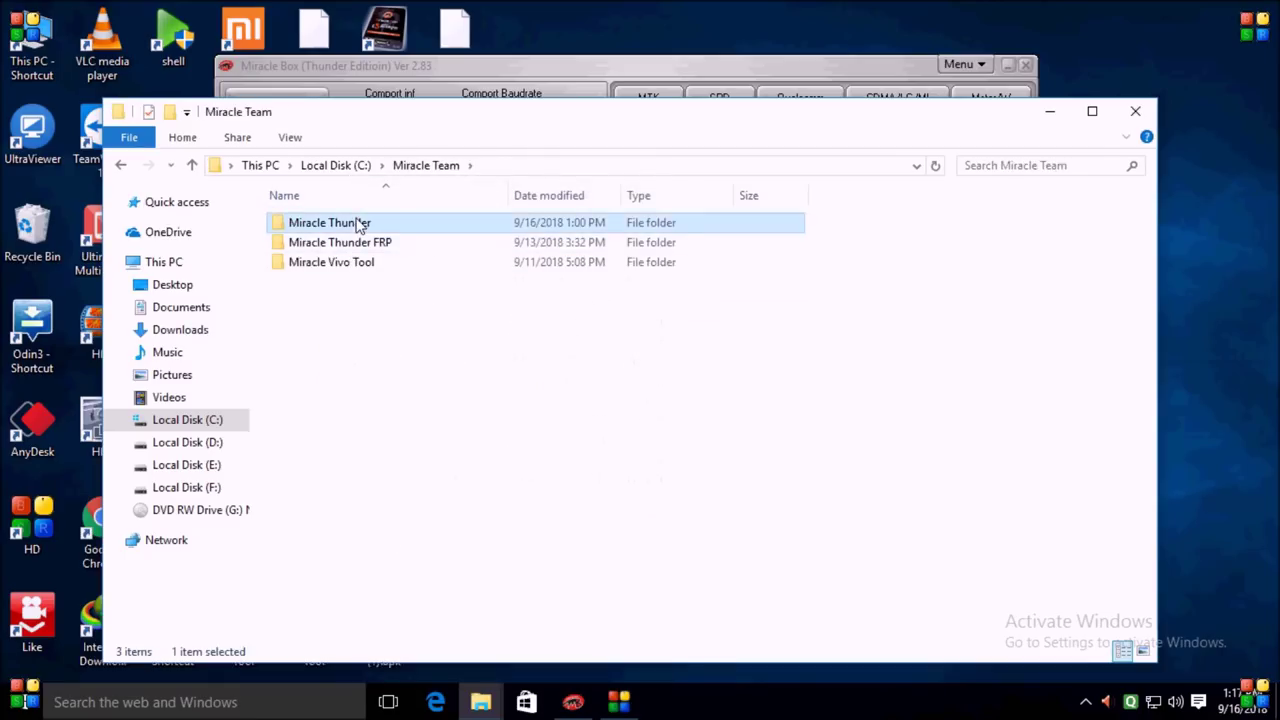
right_click(359, 224)
left_click(425, 190)
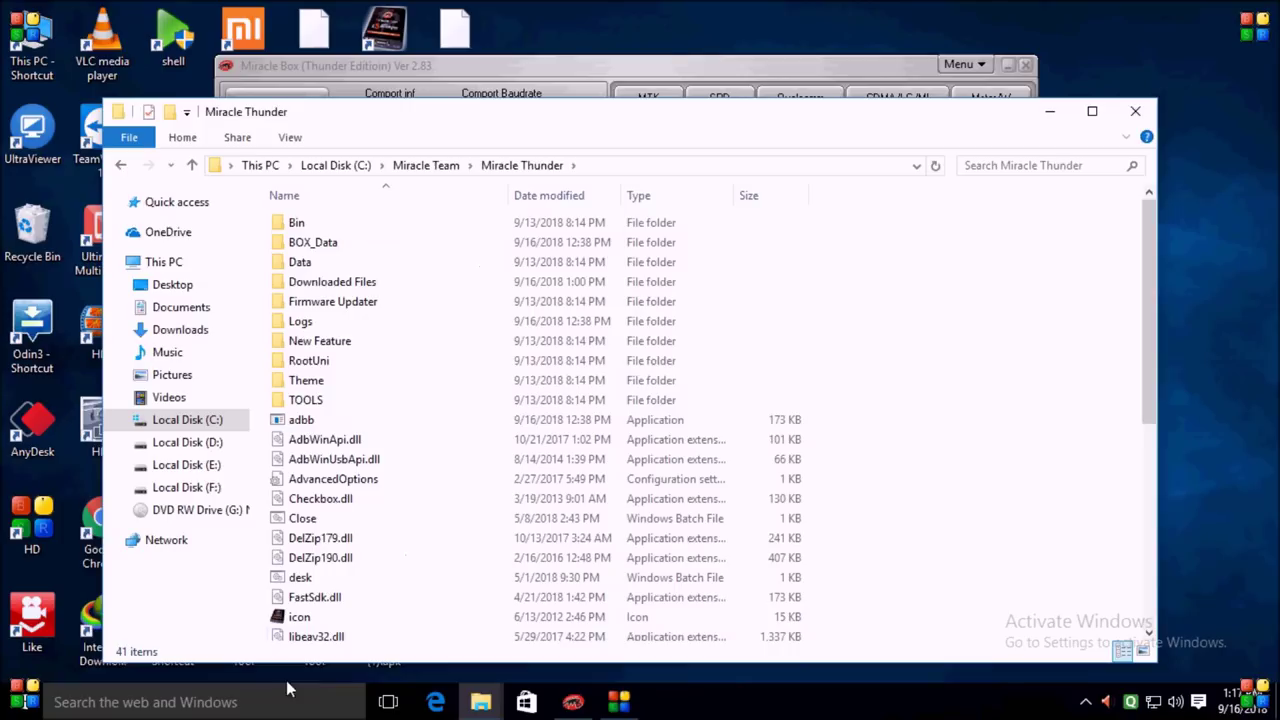
left_click(365, 288)
right_click(366, 288)
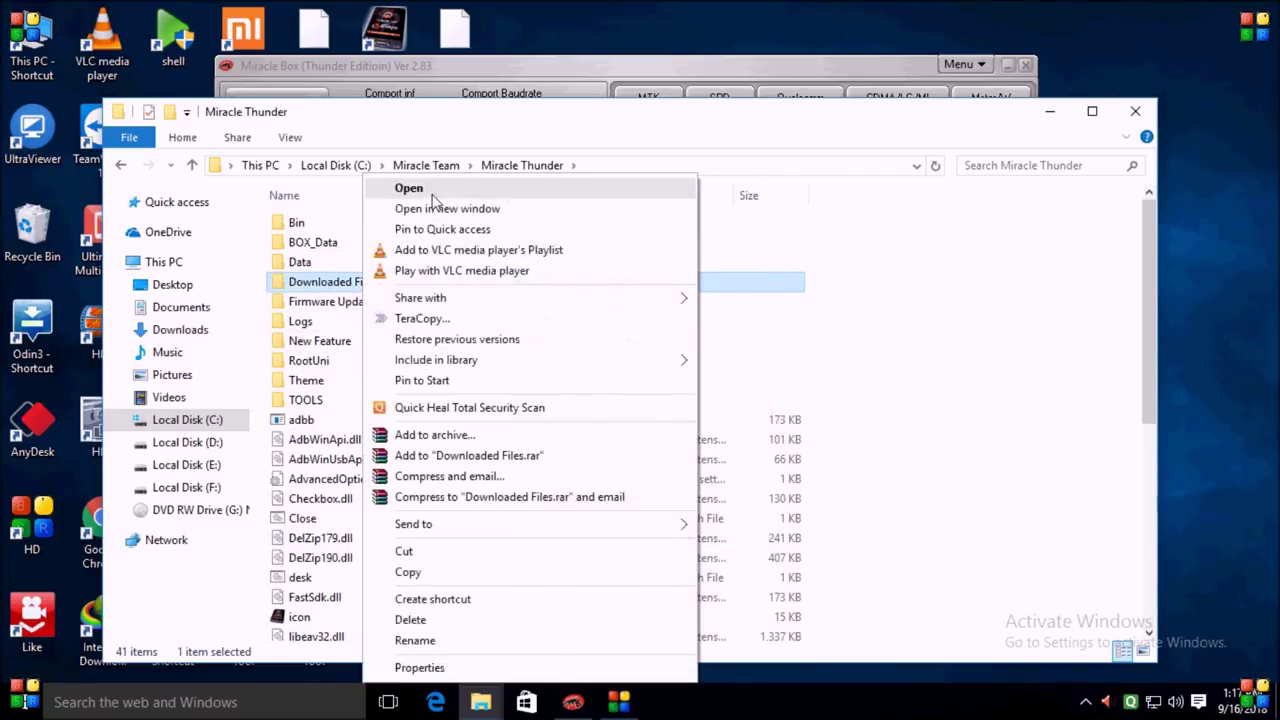
left_click(430, 190)
Launch the downloaded Oppo_QcomMtk_Driver_Setup to check it, exit the installer without installing, and close File Explorer.
left_click(352, 228)
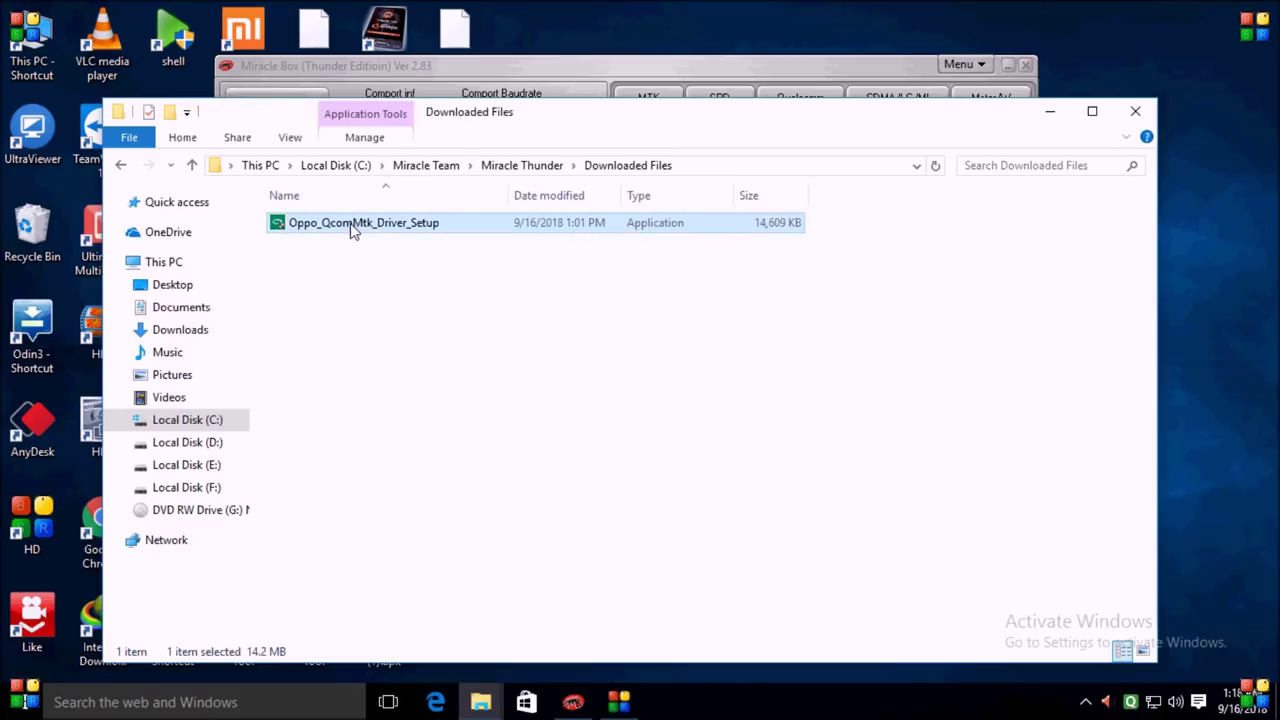
right_click(352, 229)
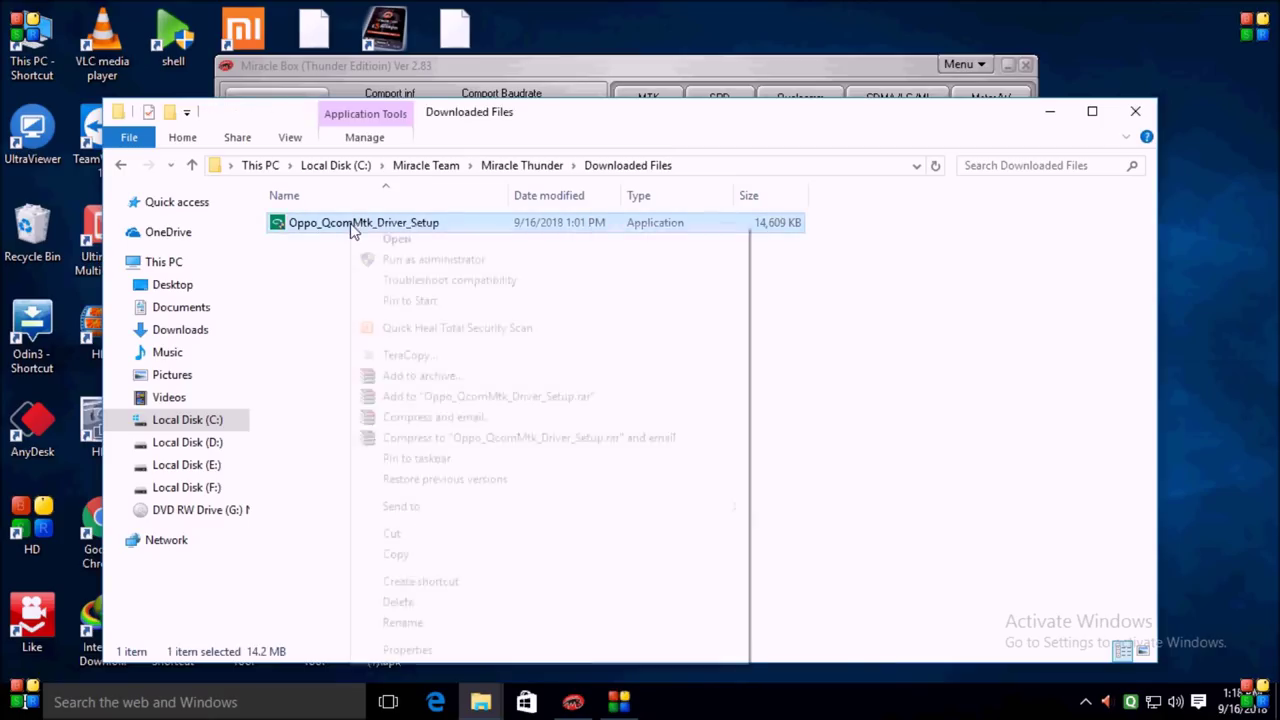
left_click(385, 240)
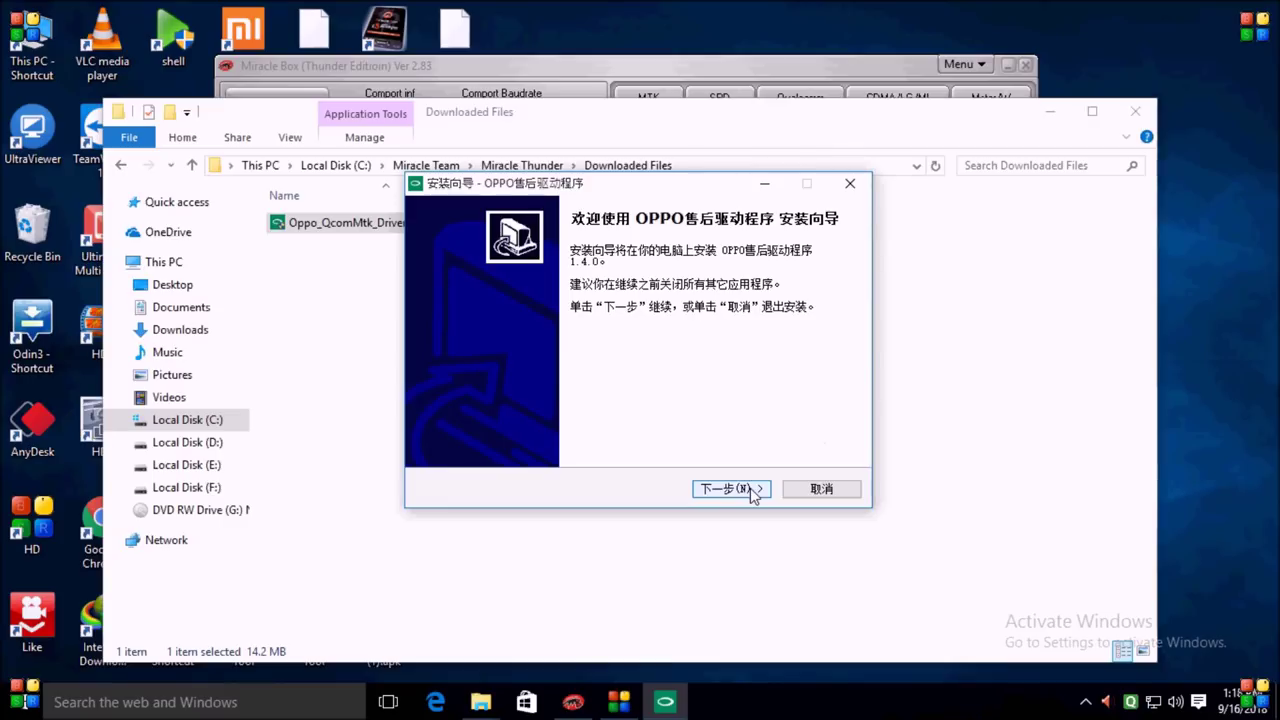
left_click(850, 183)
left_click(708, 437)
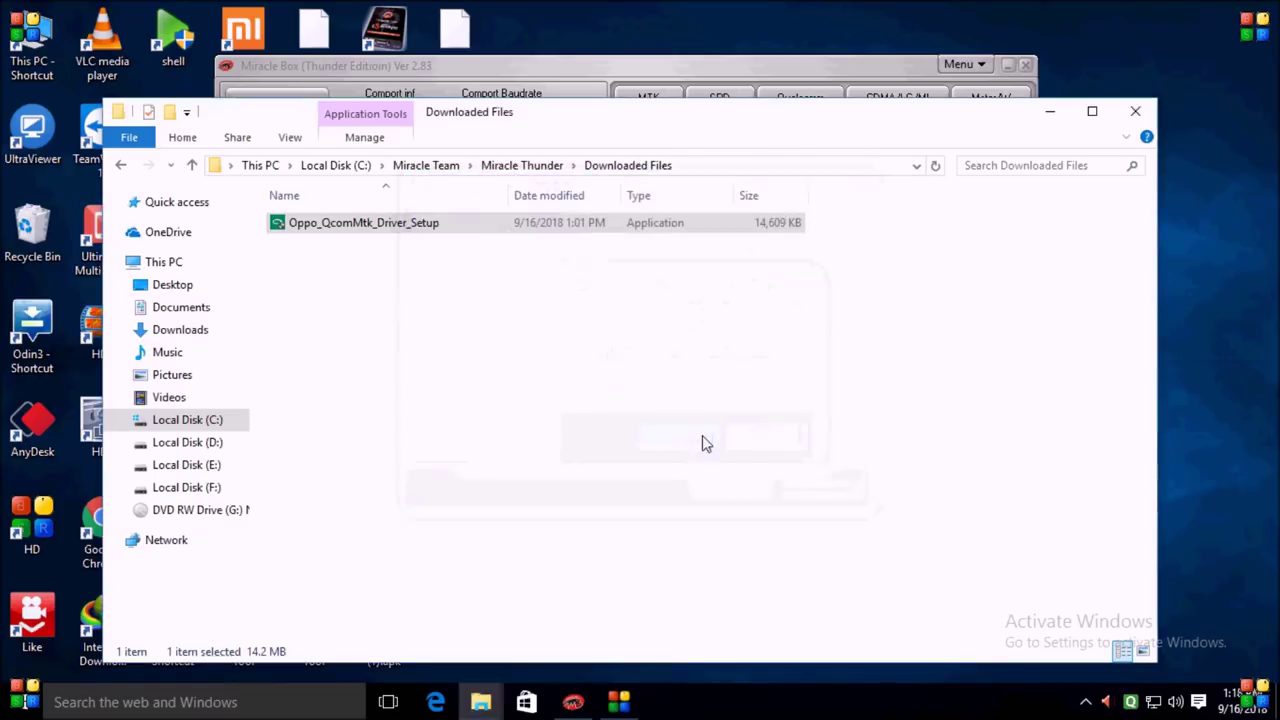
left_click(1135, 111)
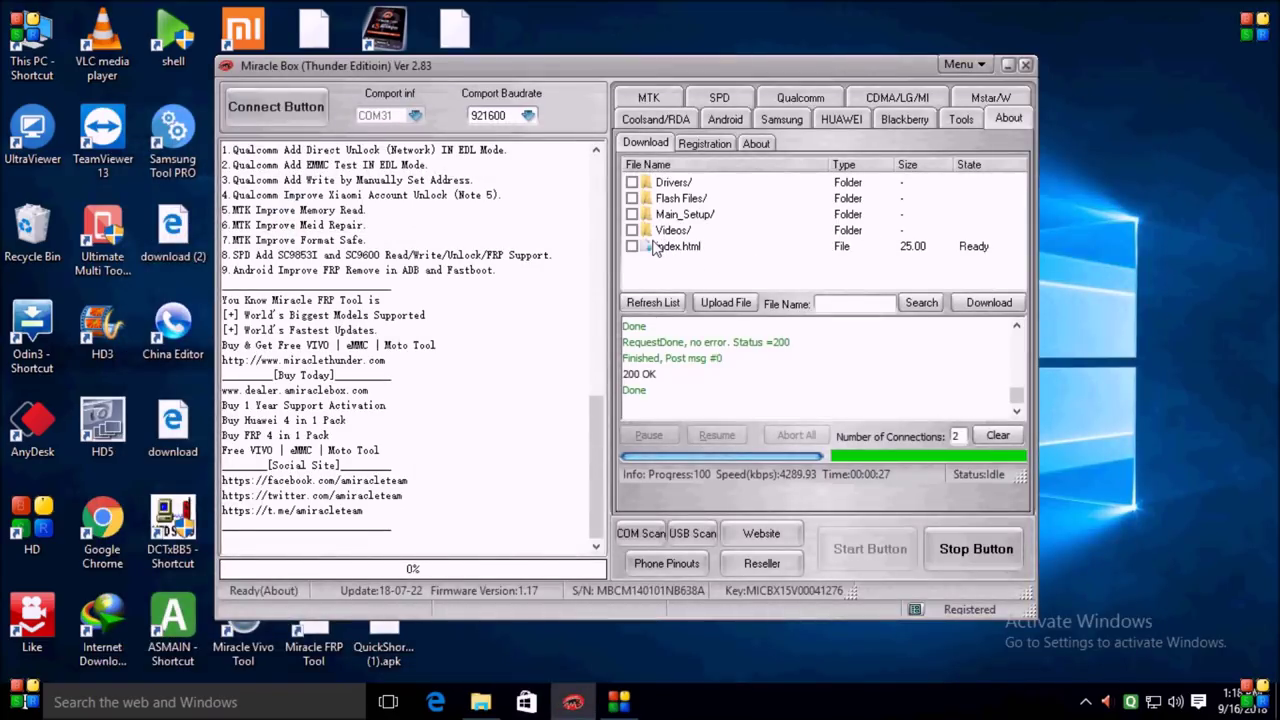
double_click(672, 186)
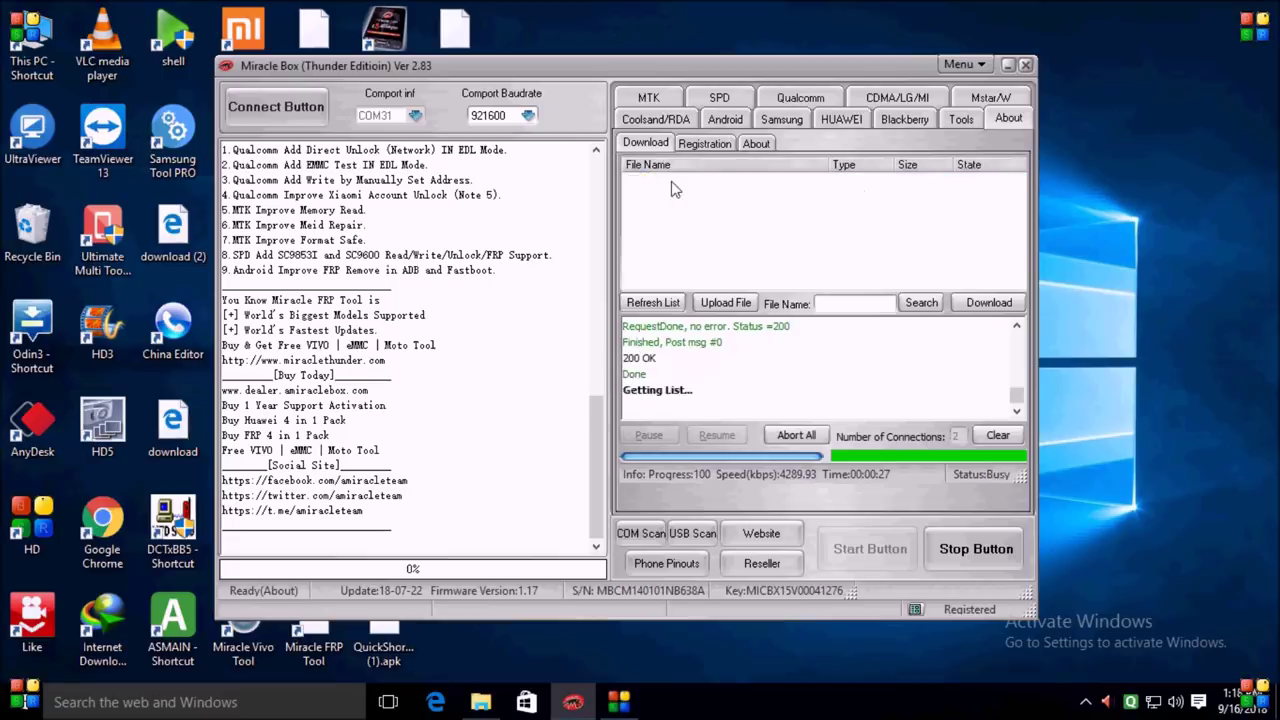